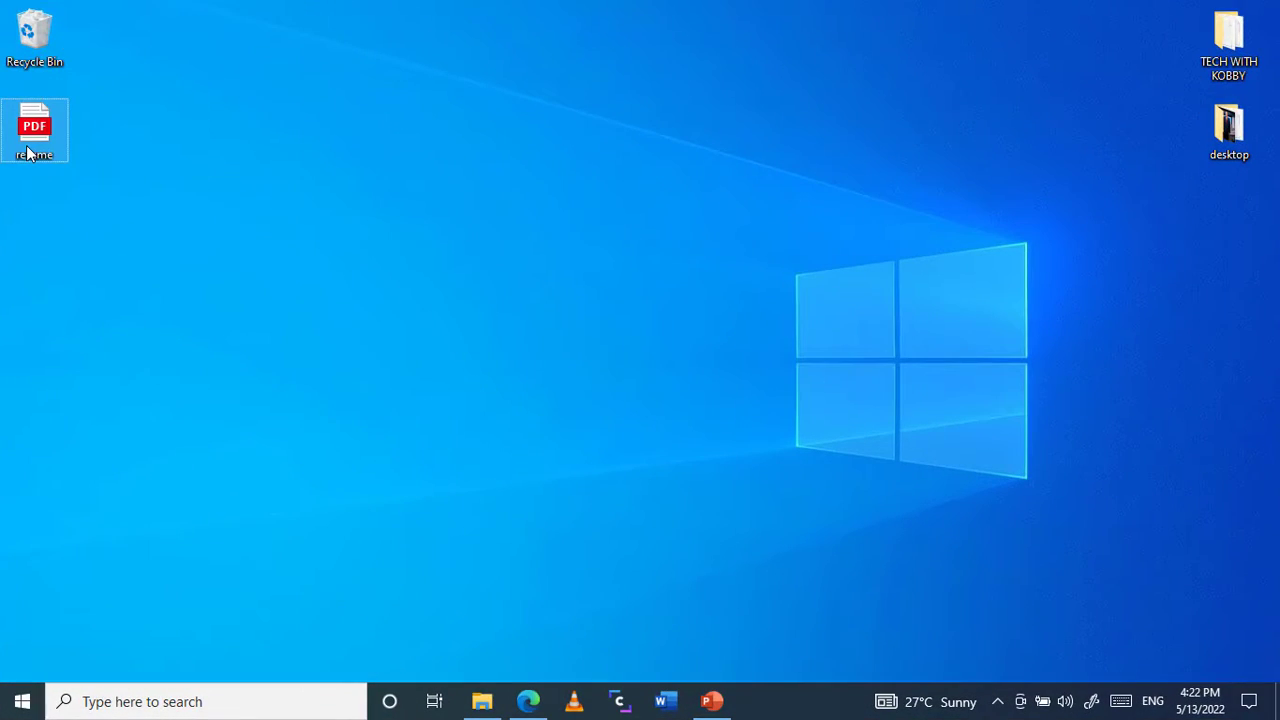
# Step: Open the resume PDF from the desktop and examine its layout and text in the browser
pyautogui.doubleClick(100, 140)
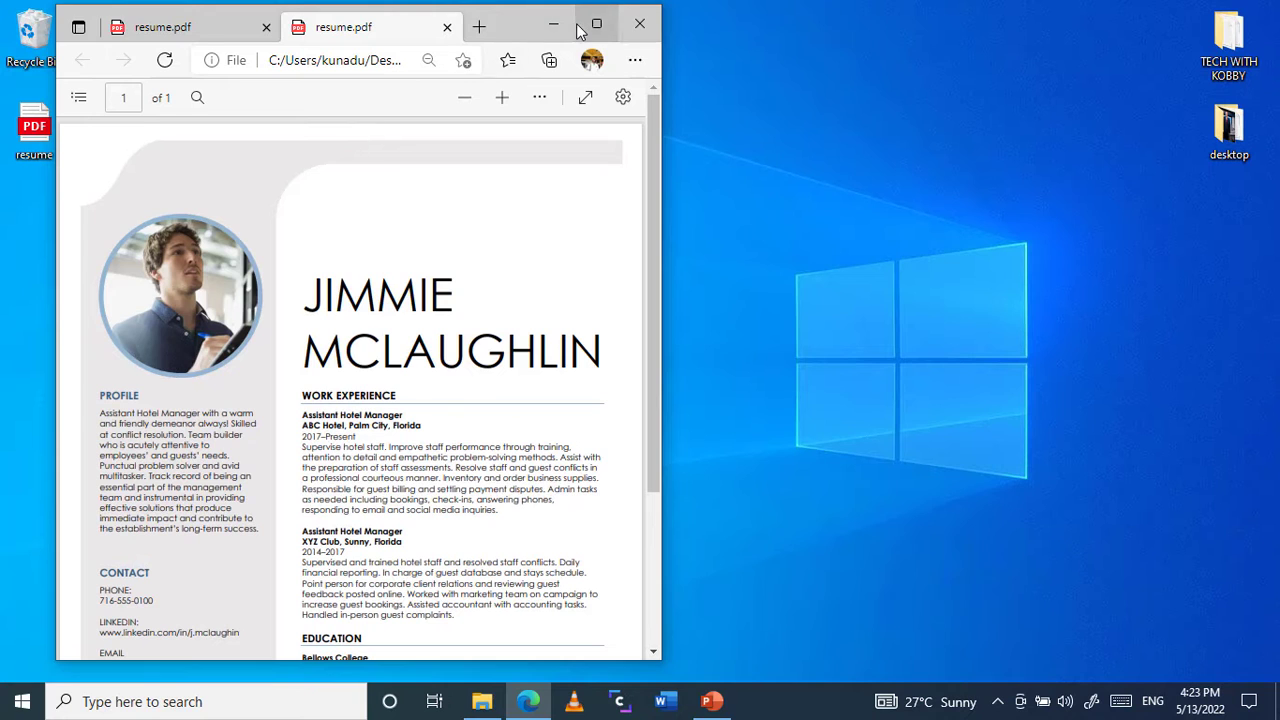
pyautogui.click(596, 23)
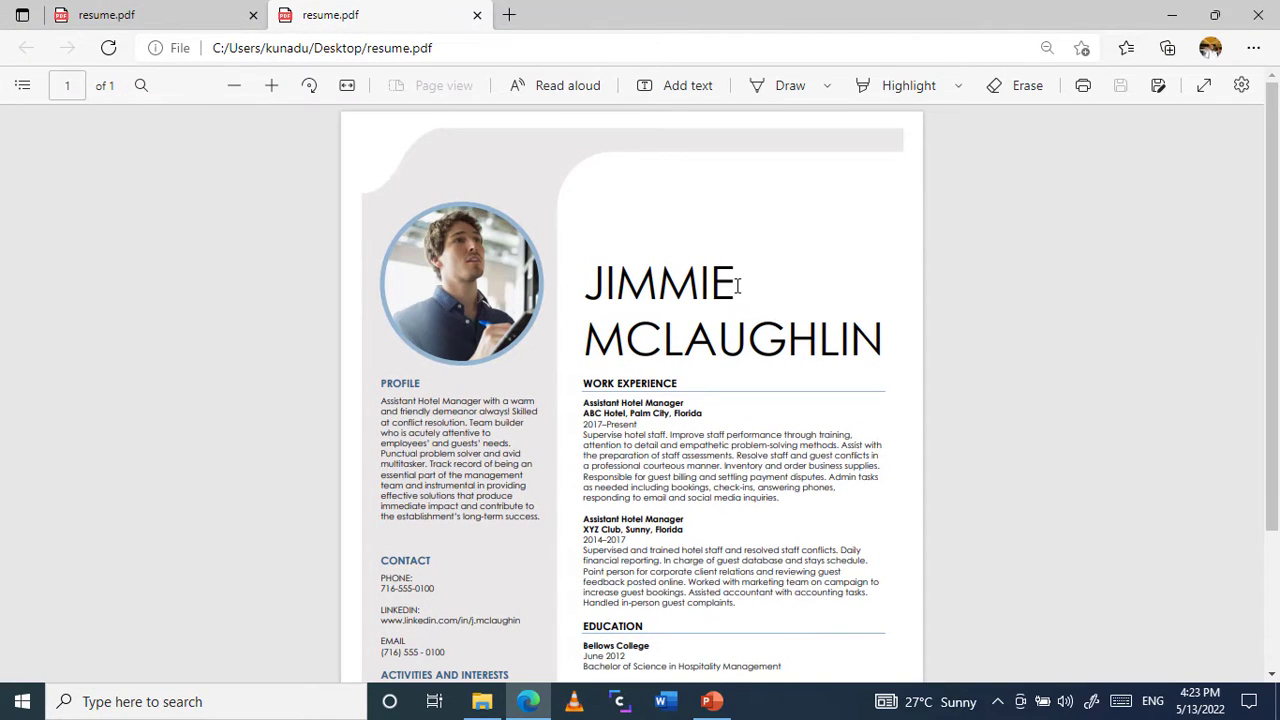
pyautogui.doubleClick(702, 283)
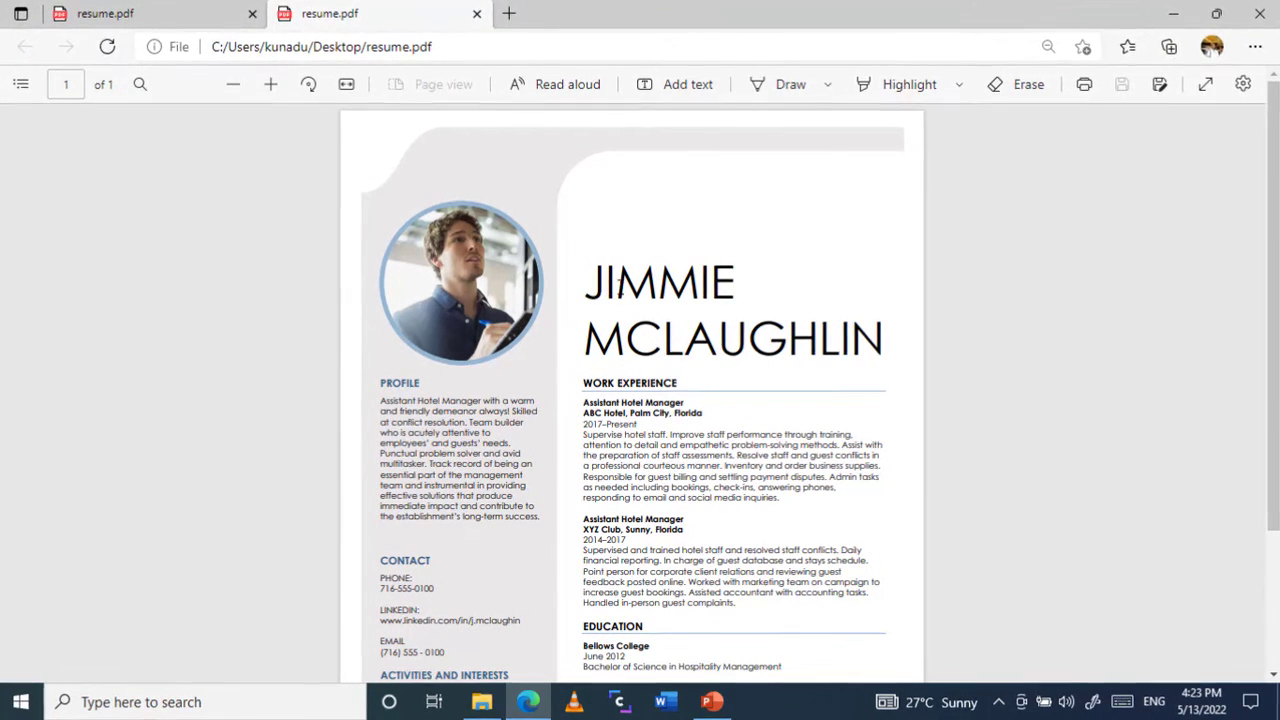
pyautogui.moveTo(777, 339); pyautogui.dragTo(866, 428)
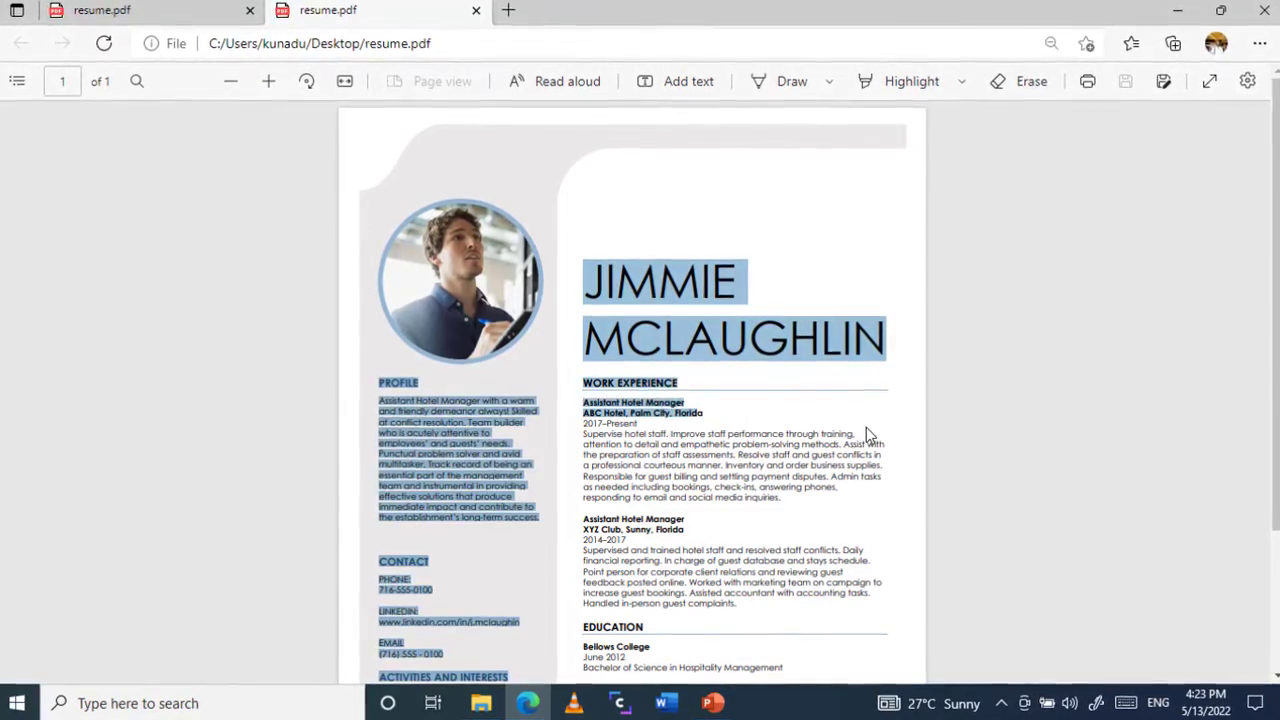
pyautogui.click(866, 428)
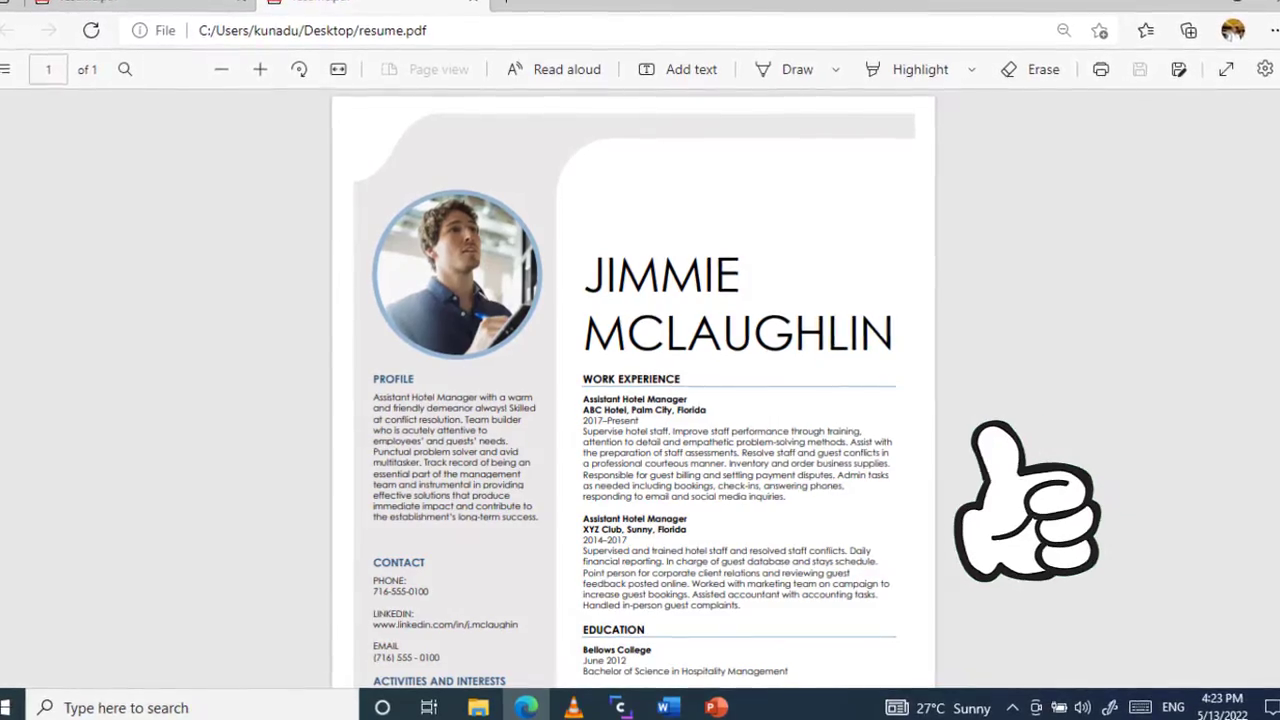
pyautogui.scroll(-1, 634, 388)
pyautogui.scroll(1, 634, 388)
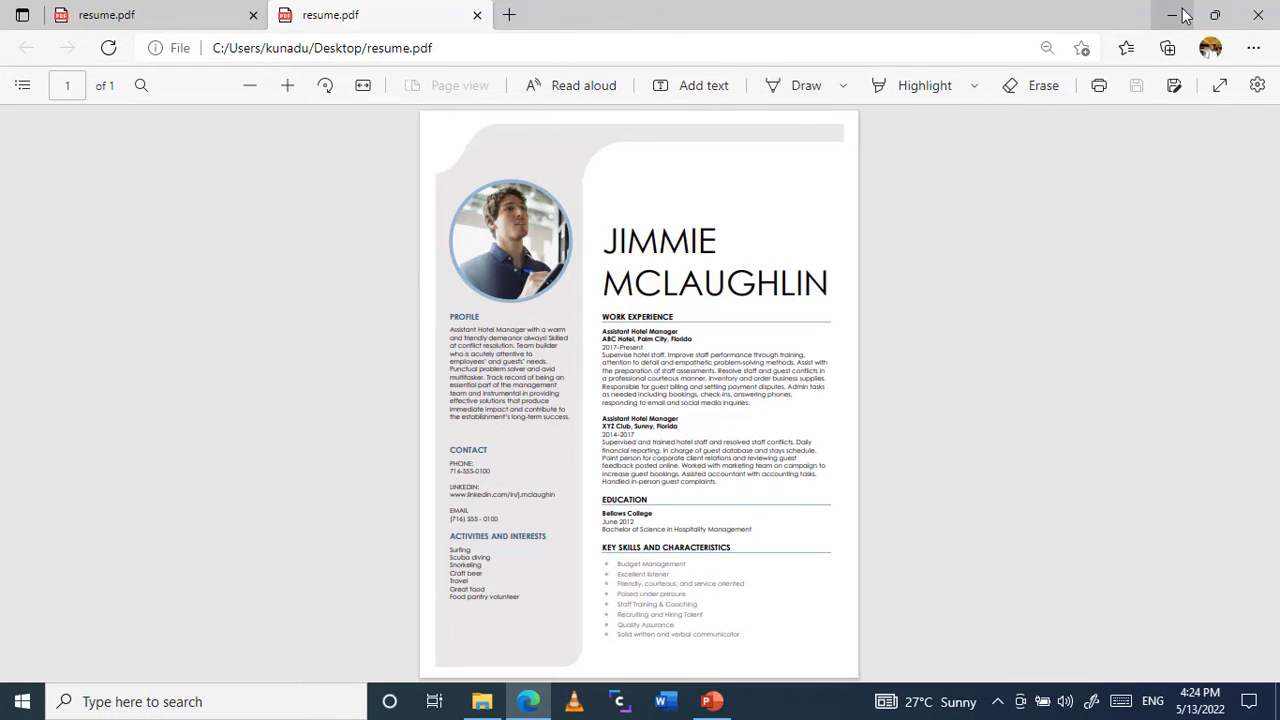
pyautogui.click(1182, 14)
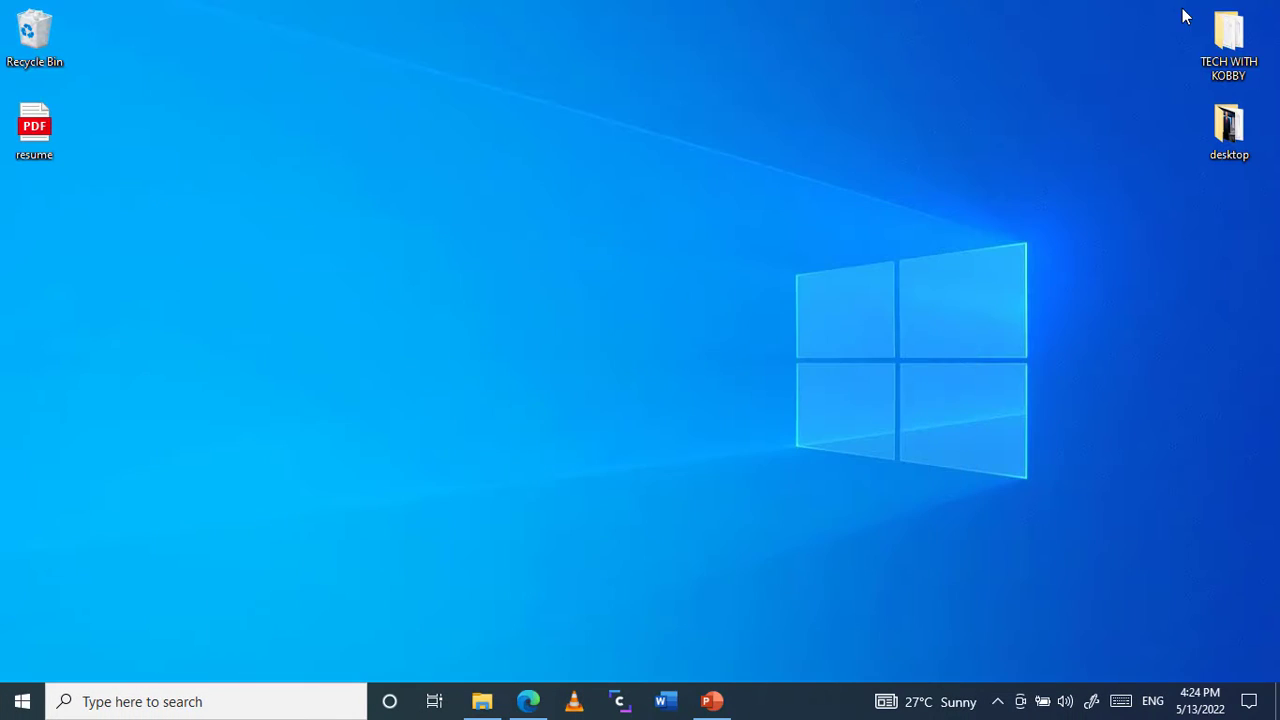
# Step: Open Microsoft Word and shrink its window so the resume PDF on the desktop stays accessible
pyautogui.click(677, 704)
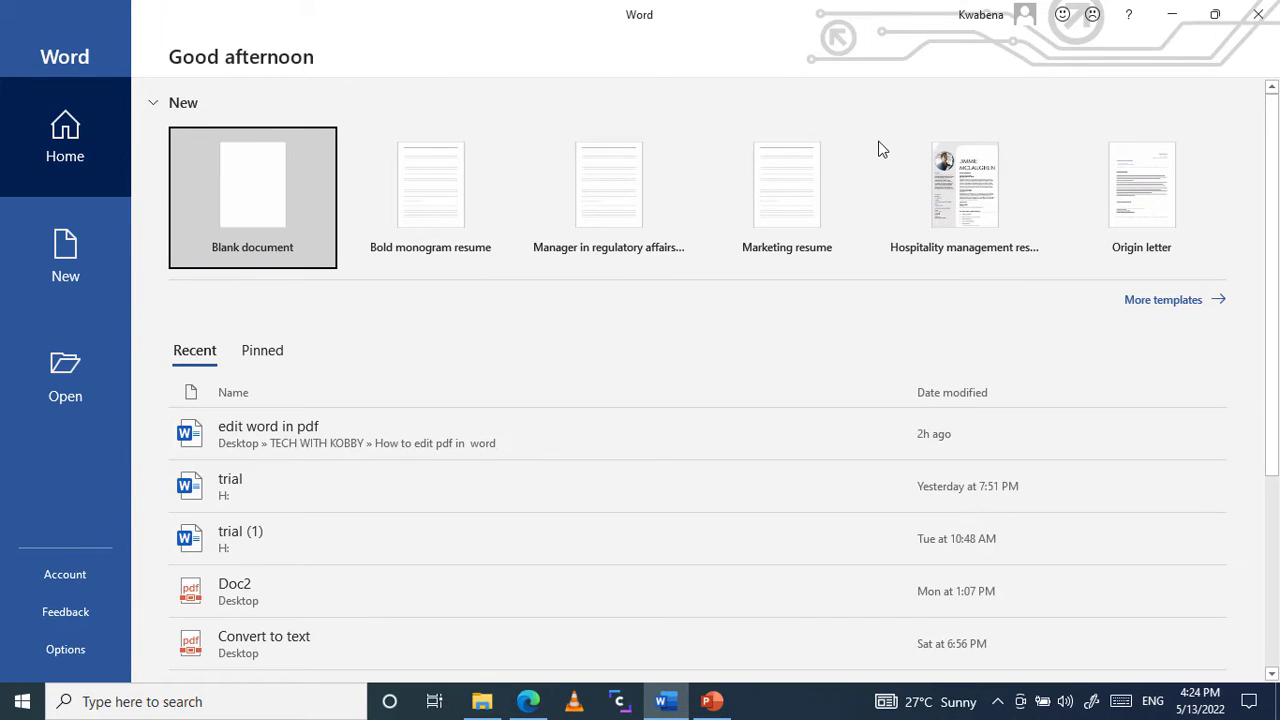
pyautogui.click(1215, 14)
pyautogui.moveTo(737, 77); pyautogui.dragTo(759, 54)
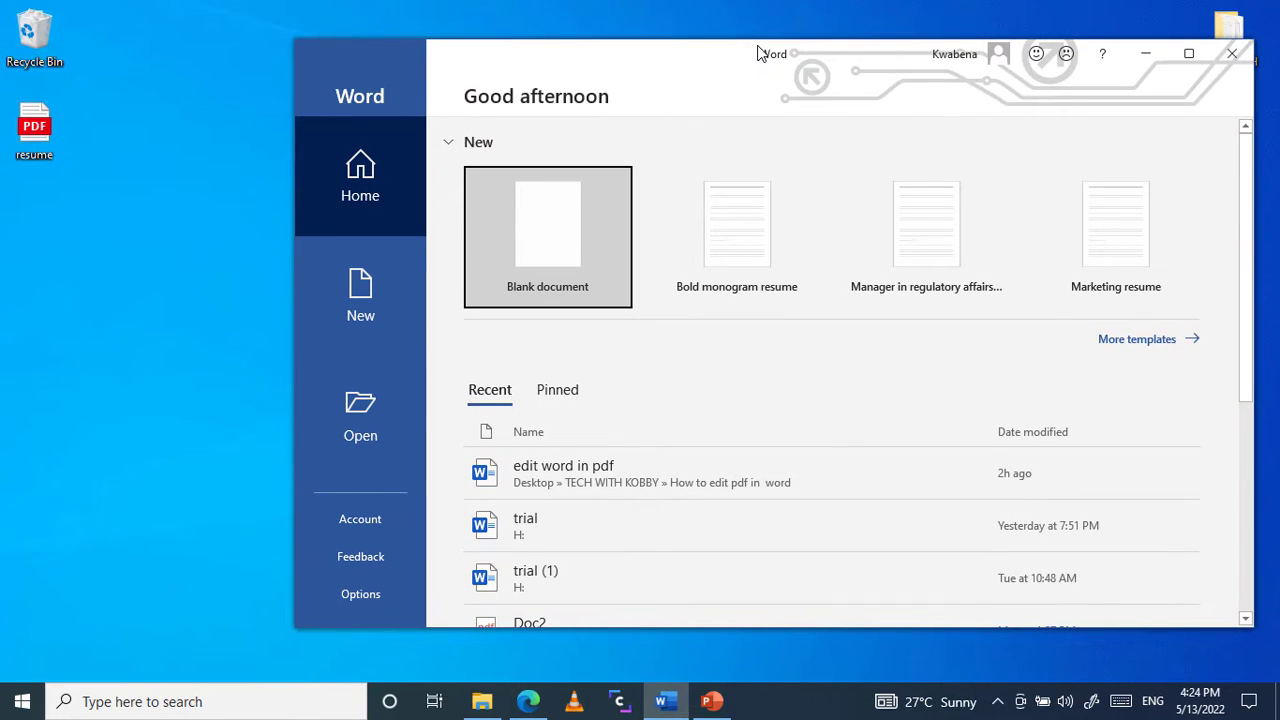
pyautogui.click(43, 145)
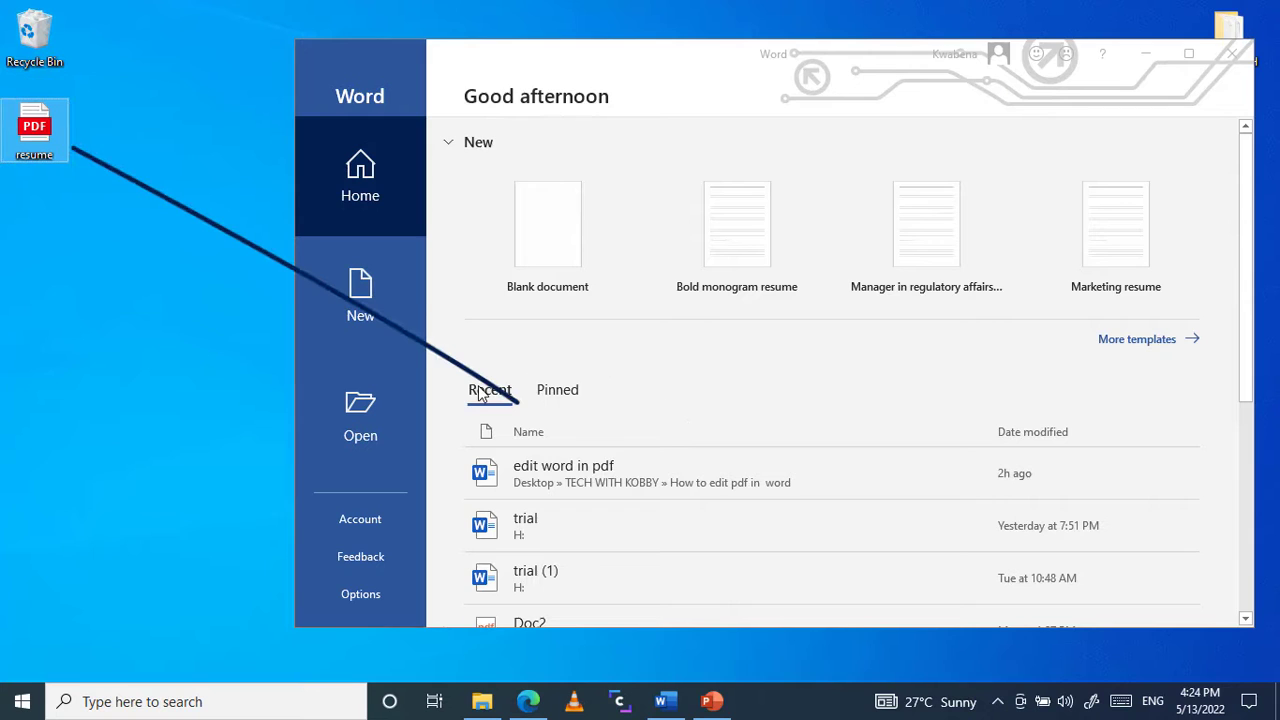
pyautogui.click(369, 409)
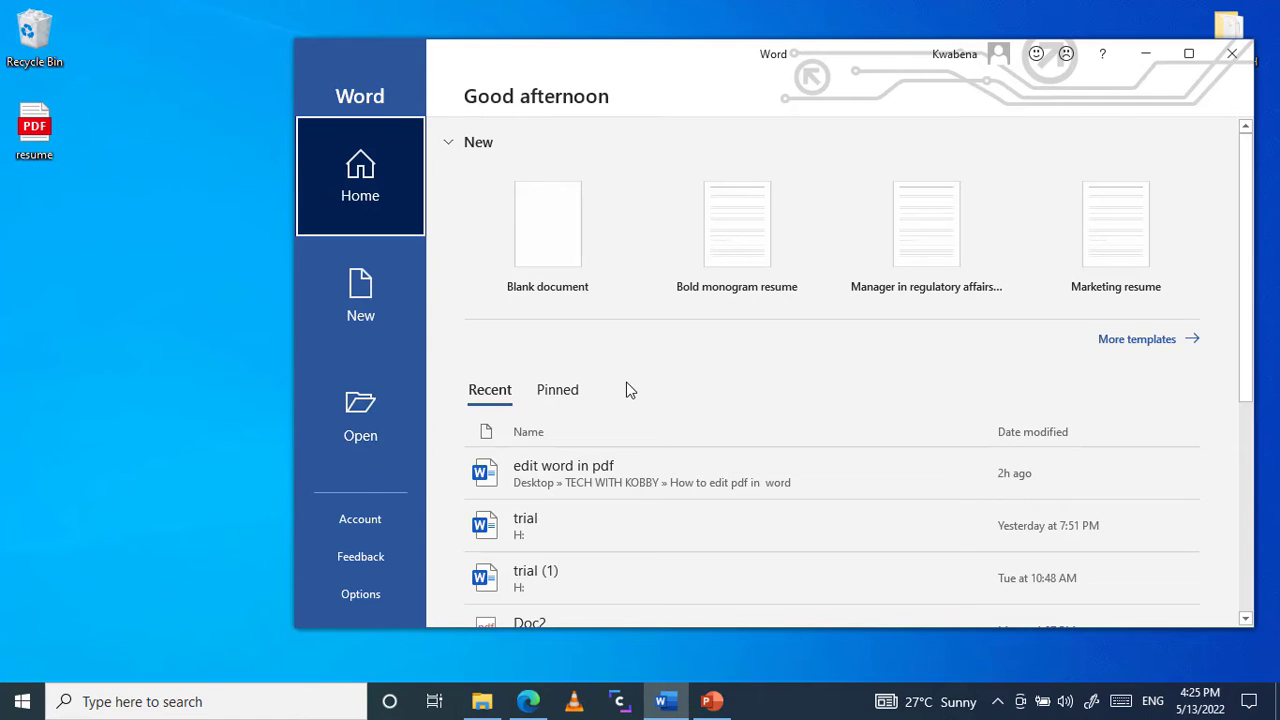
pyautogui.click(367, 428)
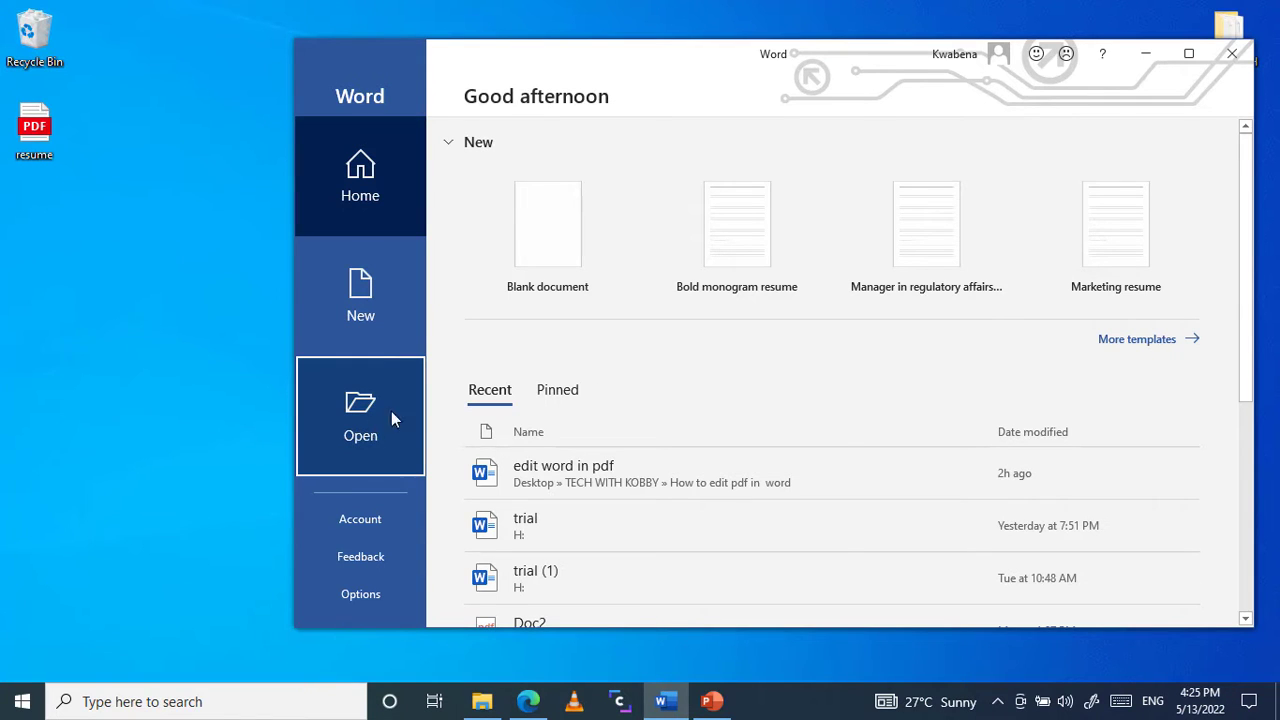
pyautogui.click(392, 412)
pyautogui.click(551, 371)
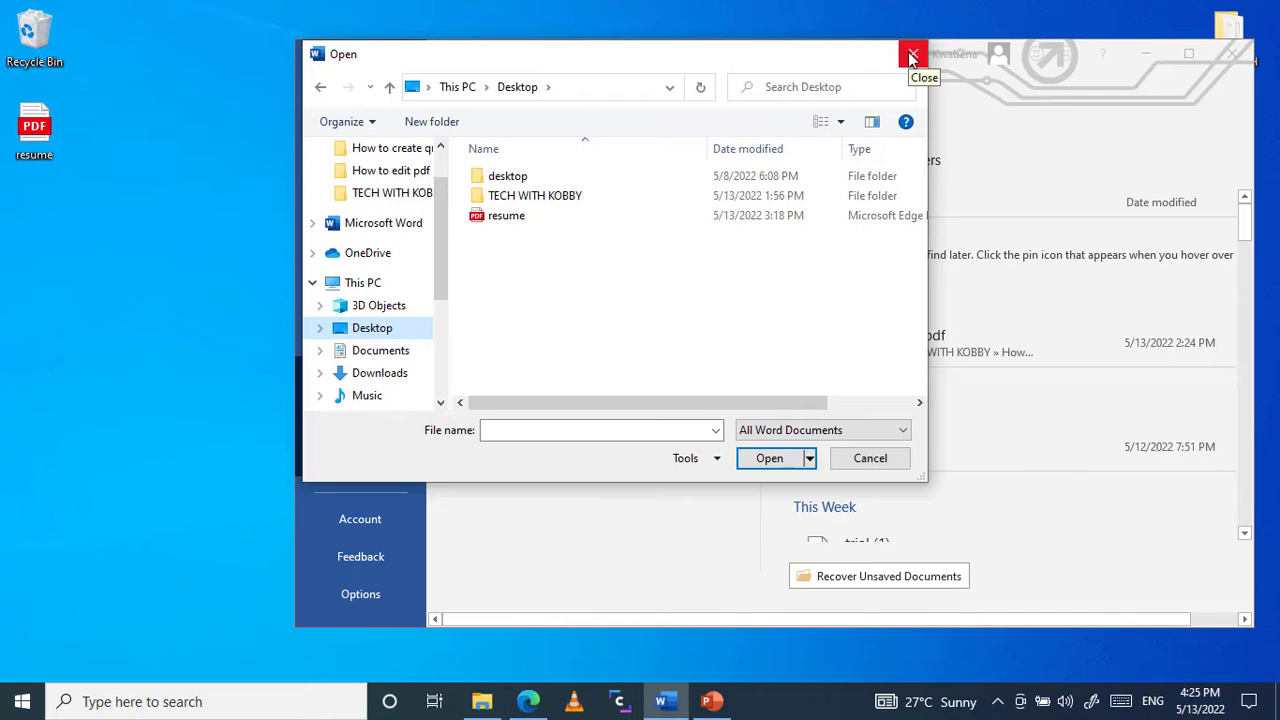
pyautogui.click(911, 56)
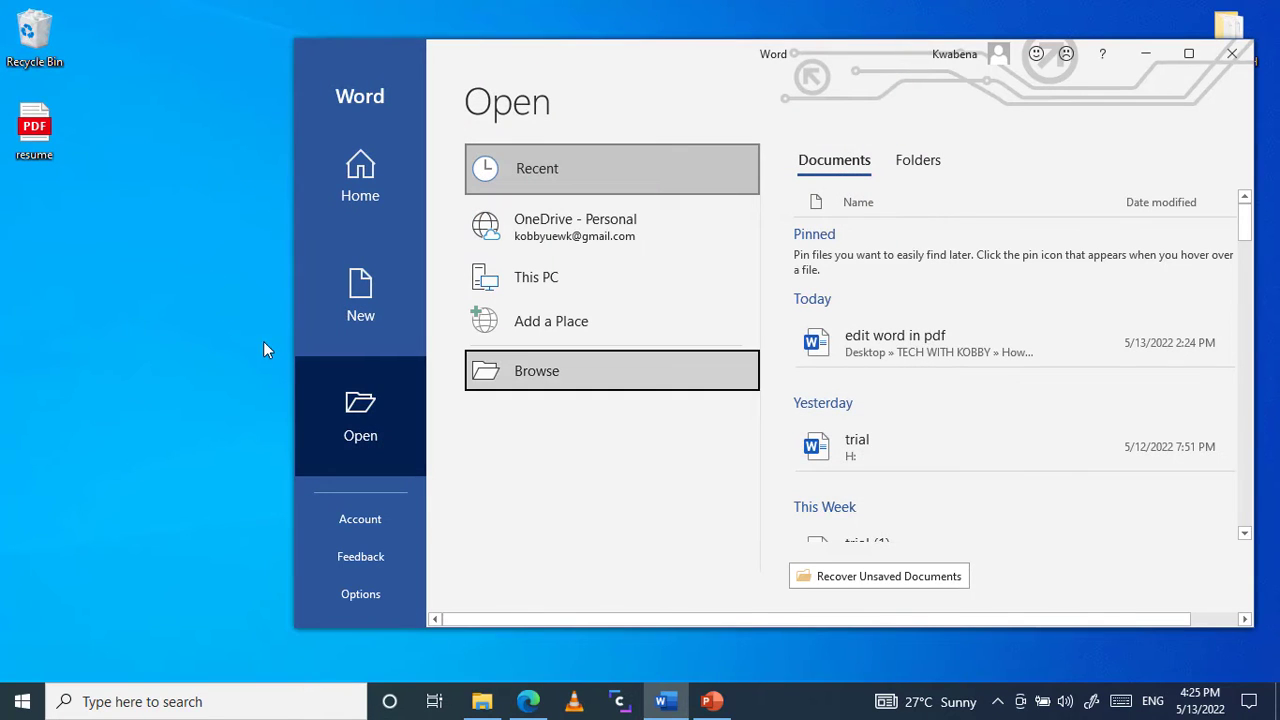
# Step: Open the desktop's resume PDF in Word, accept its conversion to an editable document, and maximize the document window
pyautogui.click(828, 343)
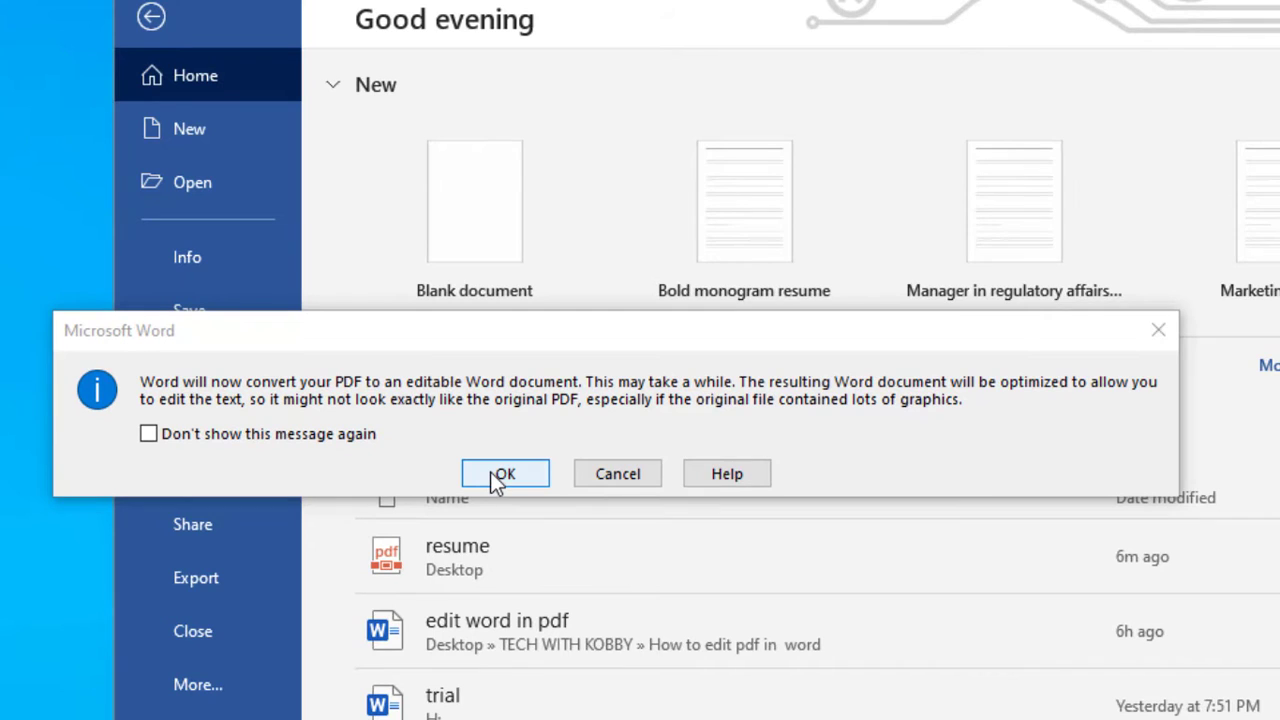
pyautogui.click(490, 472)
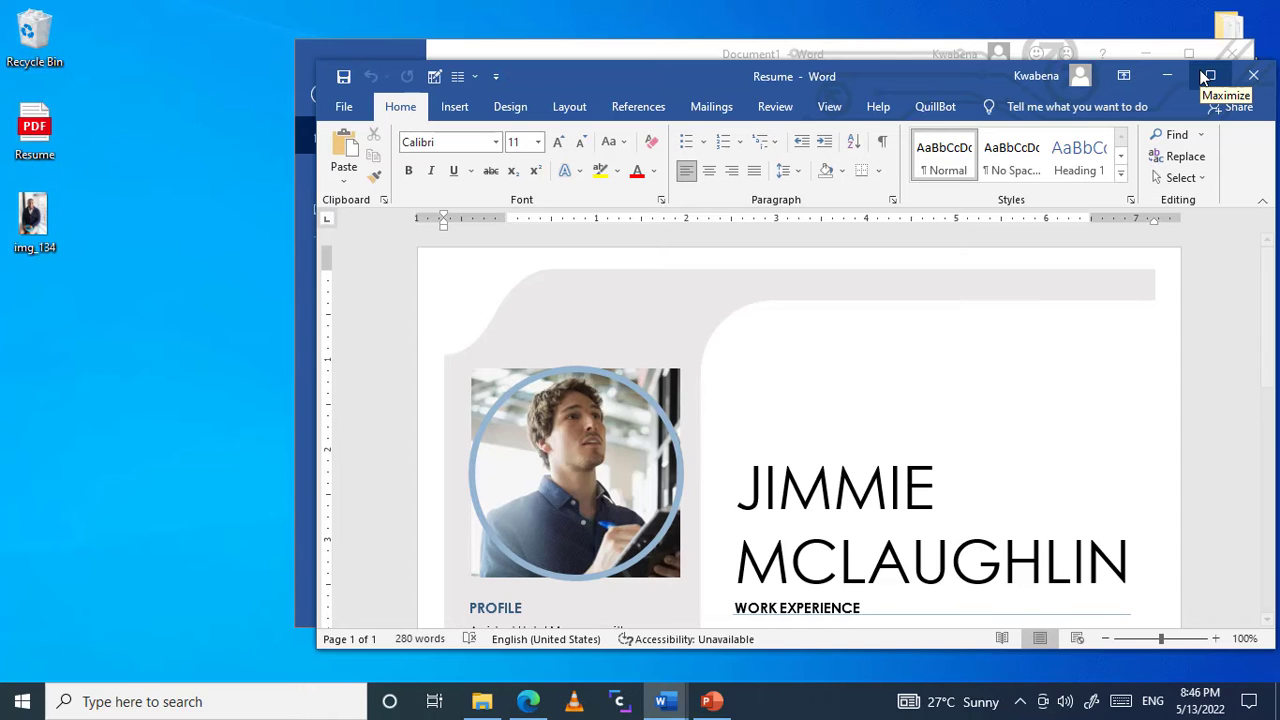
pyautogui.click(1207, 76)
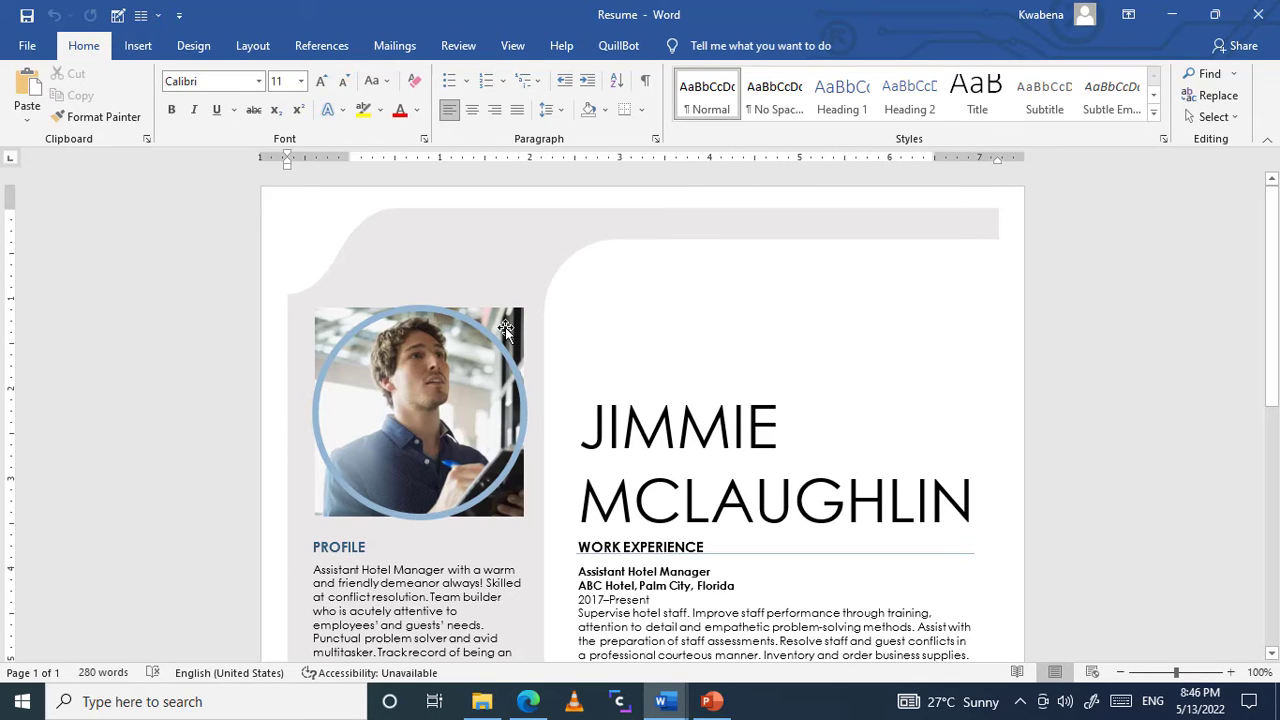
# Step: Crop the profile photo to an oval shape so it fits inside the blue ring
pyautogui.click(447, 421)
pyautogui.click(447, 421)
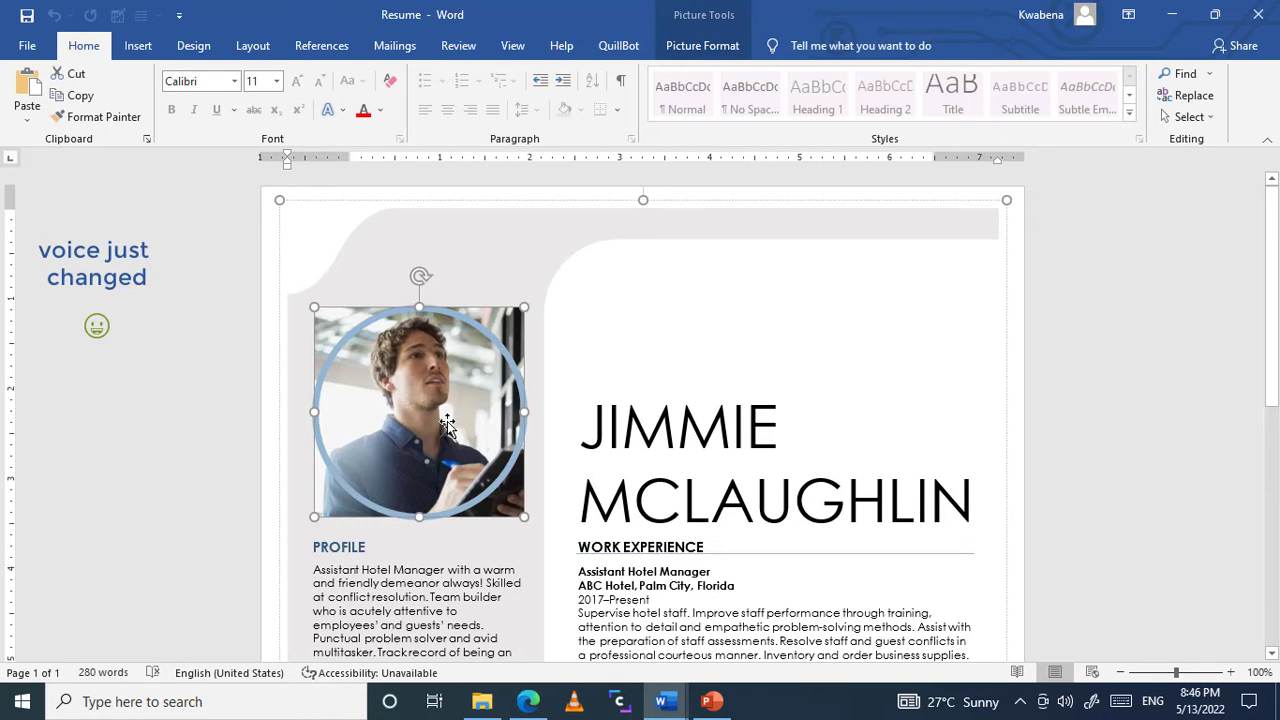
pyautogui.click(704, 44)
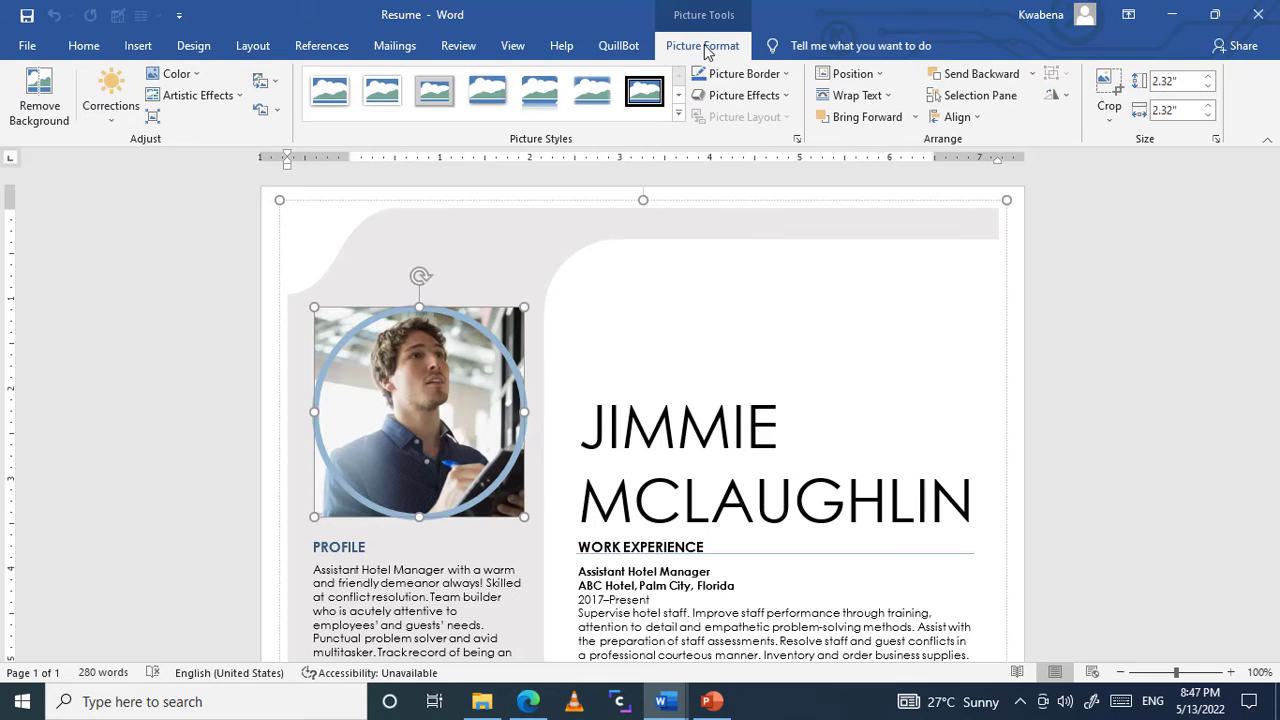
pyautogui.click(1108, 110)
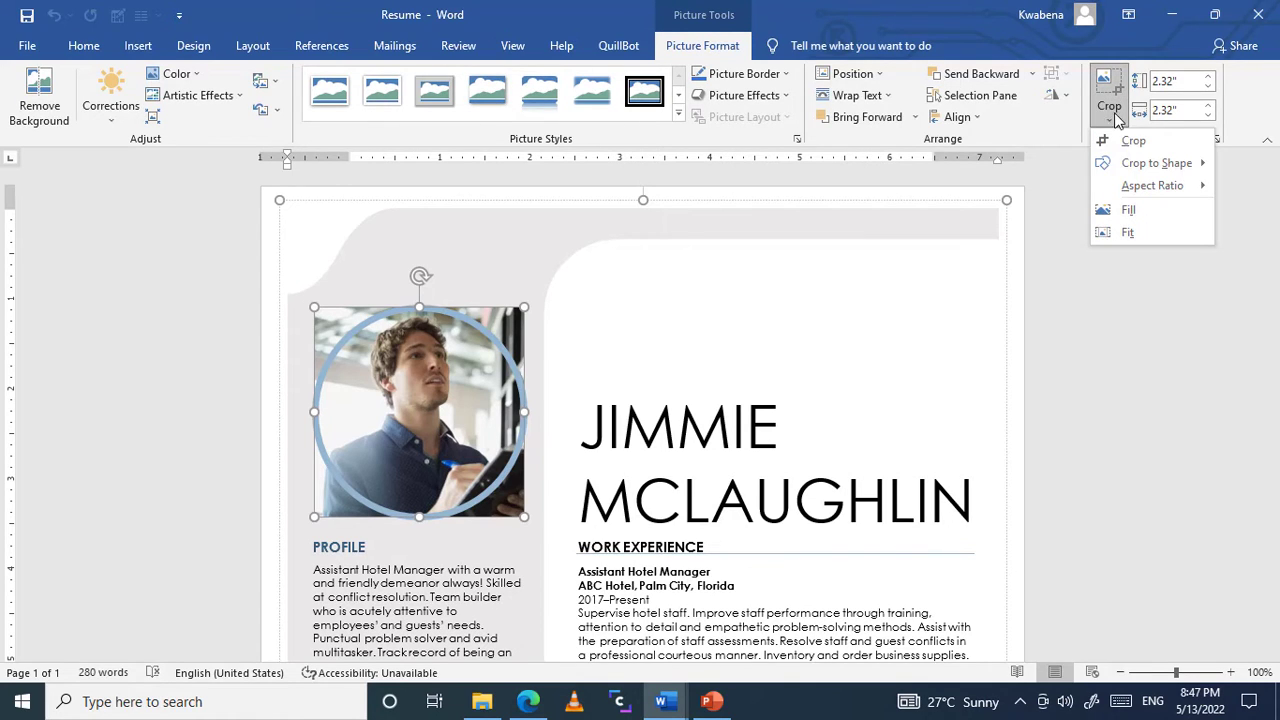
pyautogui.moveTo(1158, 165)
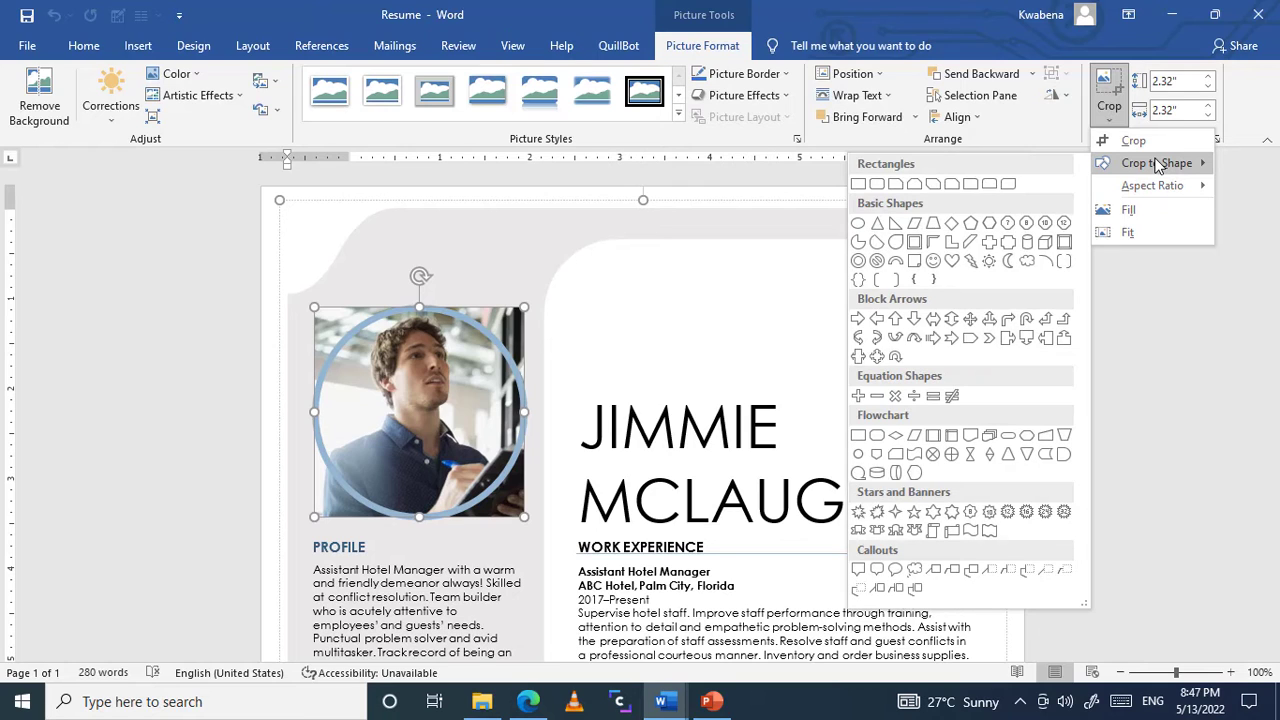
pyautogui.click(863, 226)
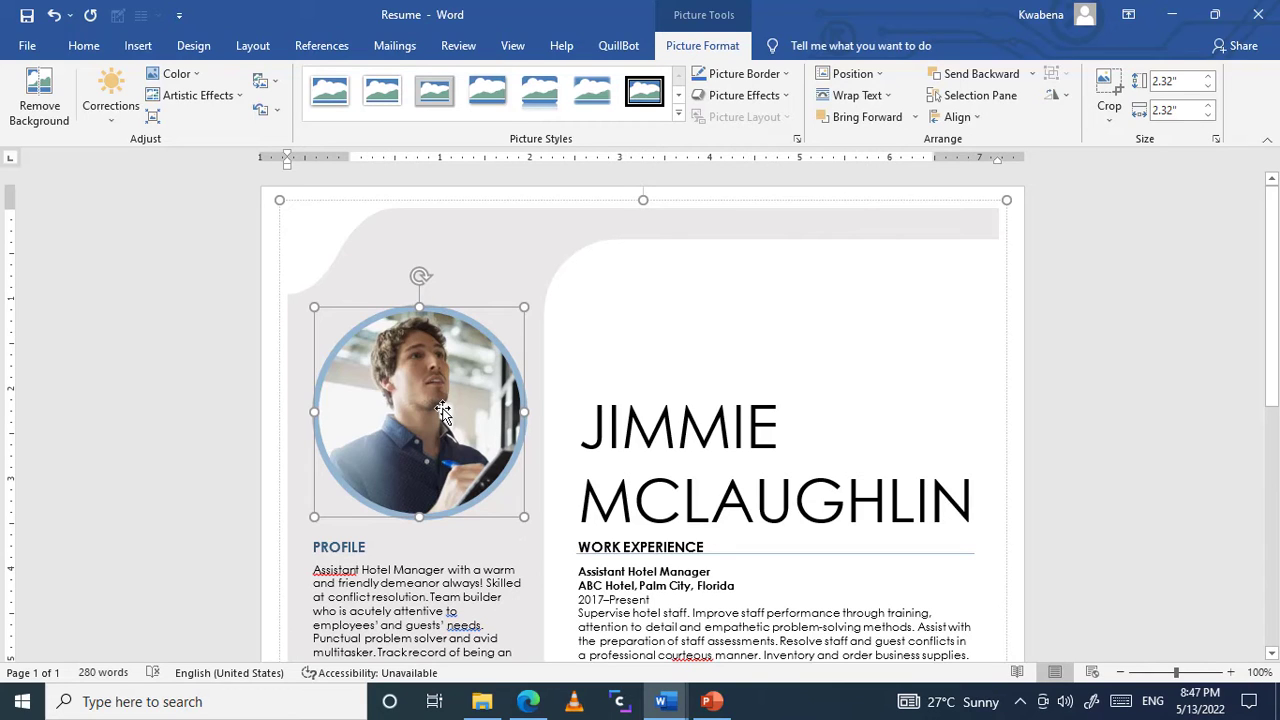
# Step: Replace the profile photo with the picture file img_134 from the Desktop folder
pyautogui.rightClick(442, 410)
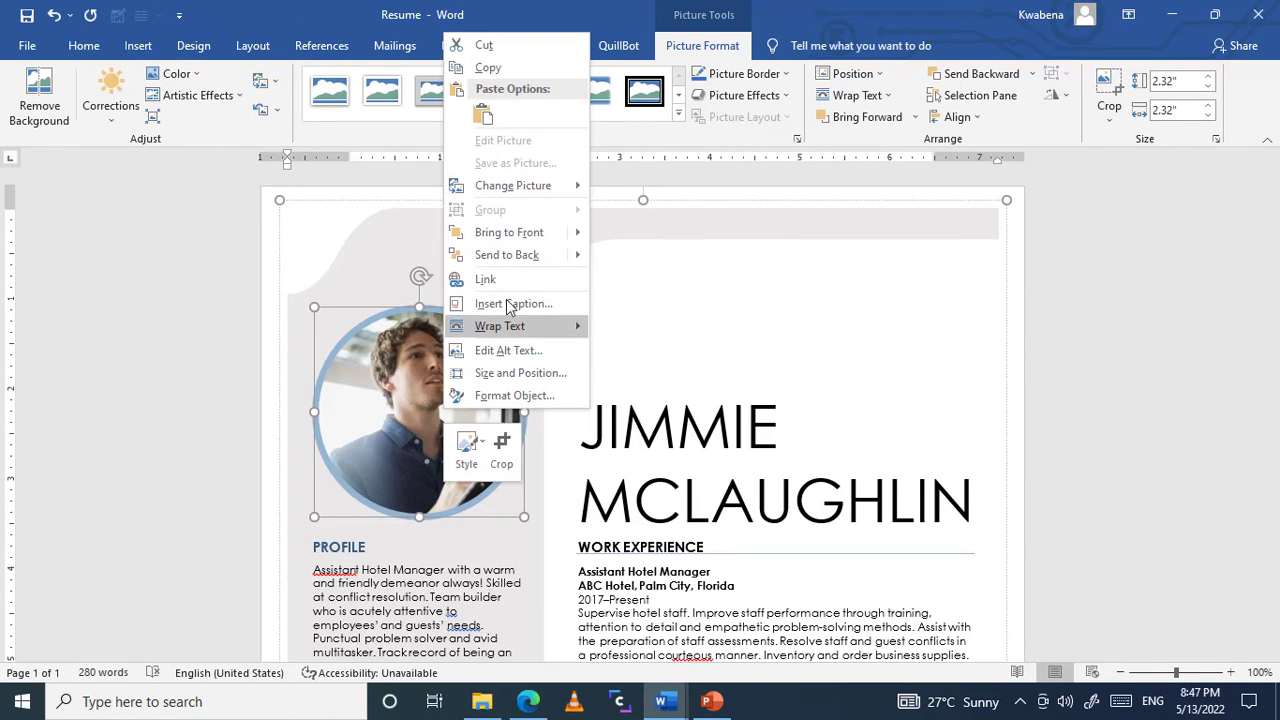
pyautogui.moveTo(546, 193)
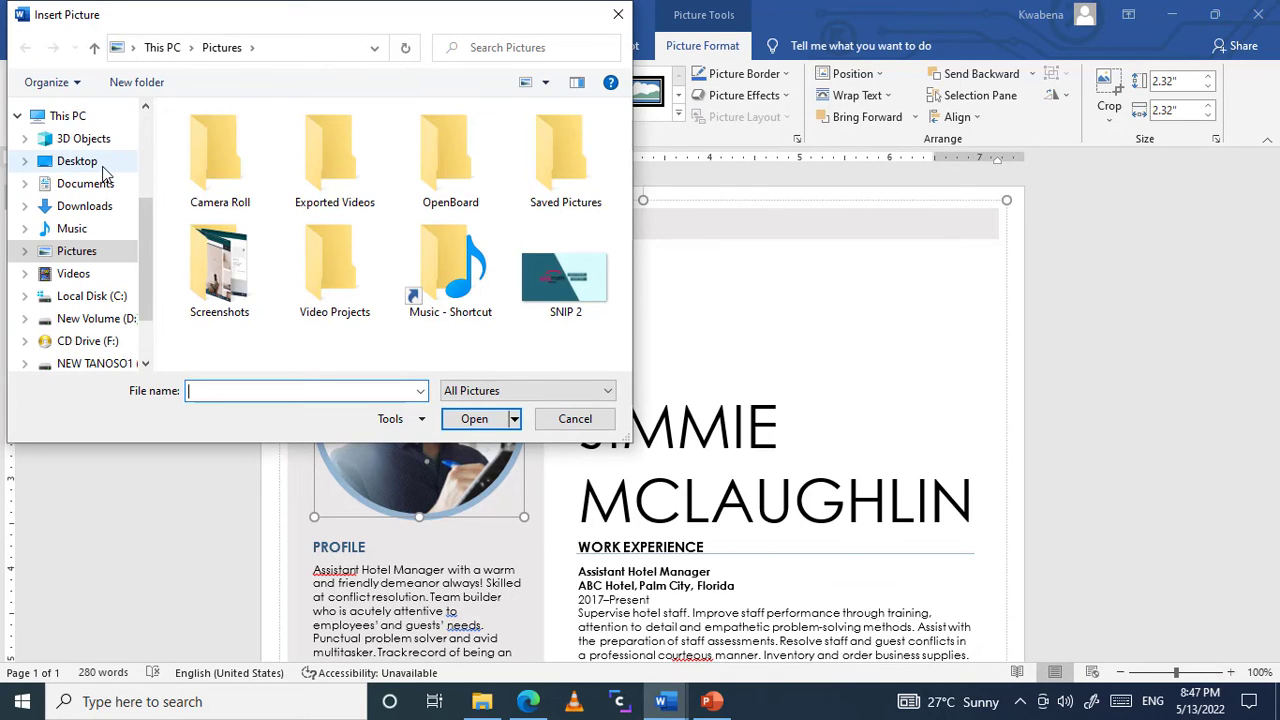
pyautogui.click(102, 164)
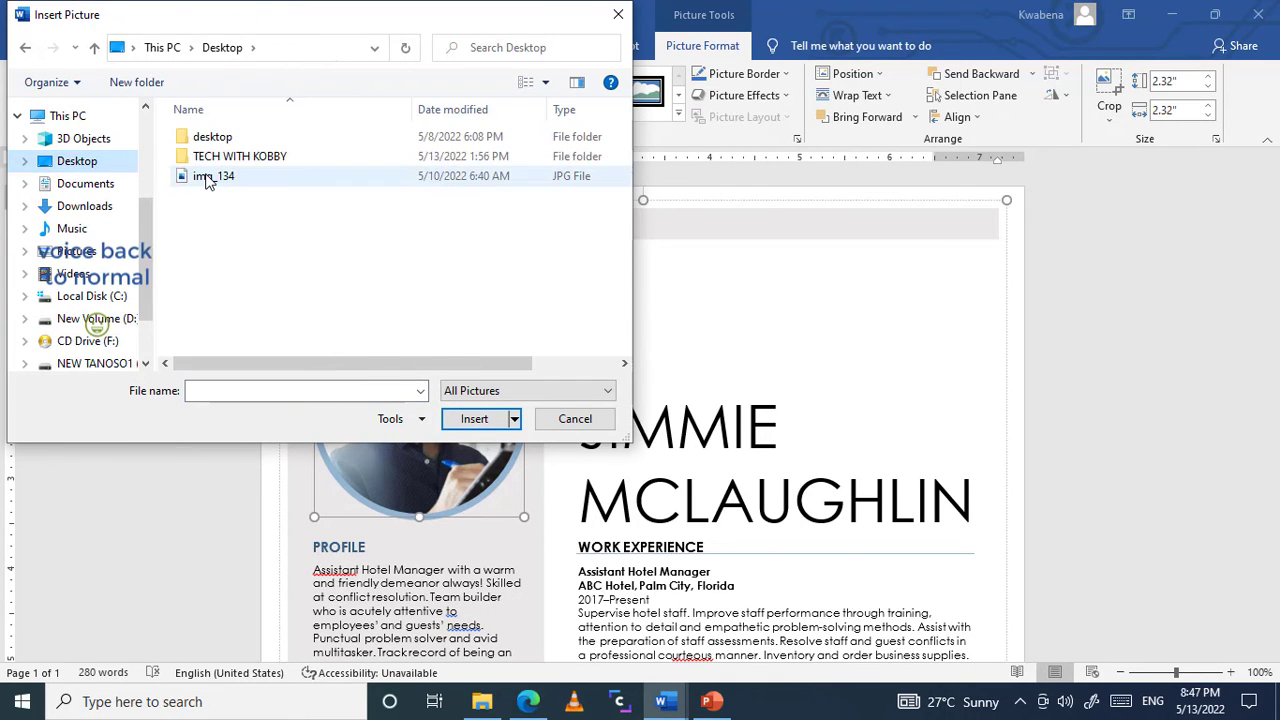
pyautogui.doubleClick(208, 177)
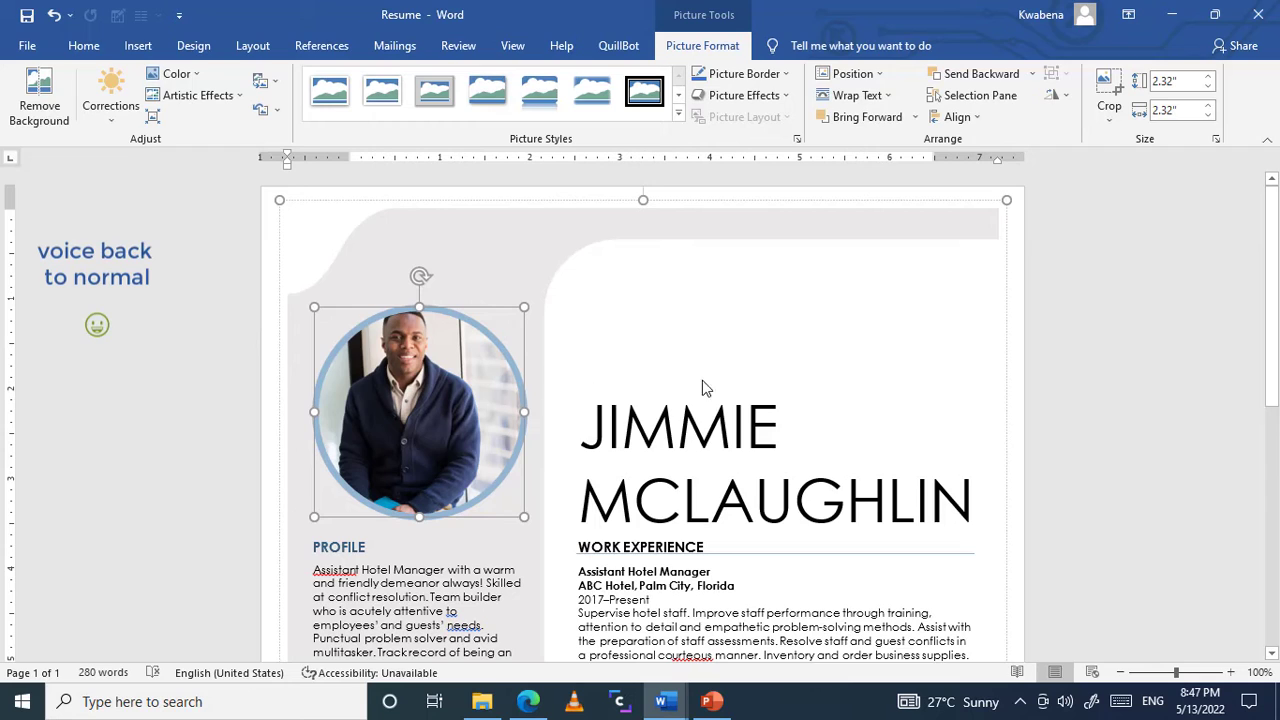
# Step: Replace the first name in the resume's large heading with TECH
pyautogui.click(782, 422)
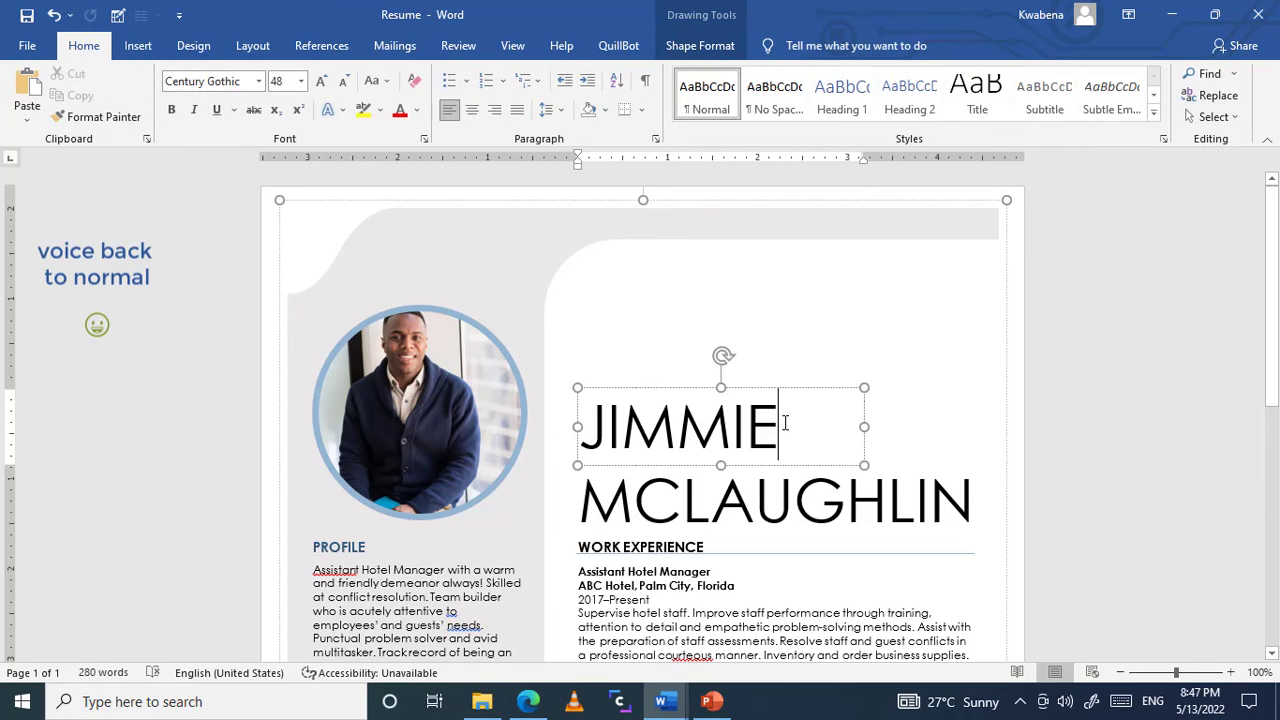
pyautogui.doubleClick(785, 422)
pyautogui.press('BackSpace')
pyautogui.write('TE')
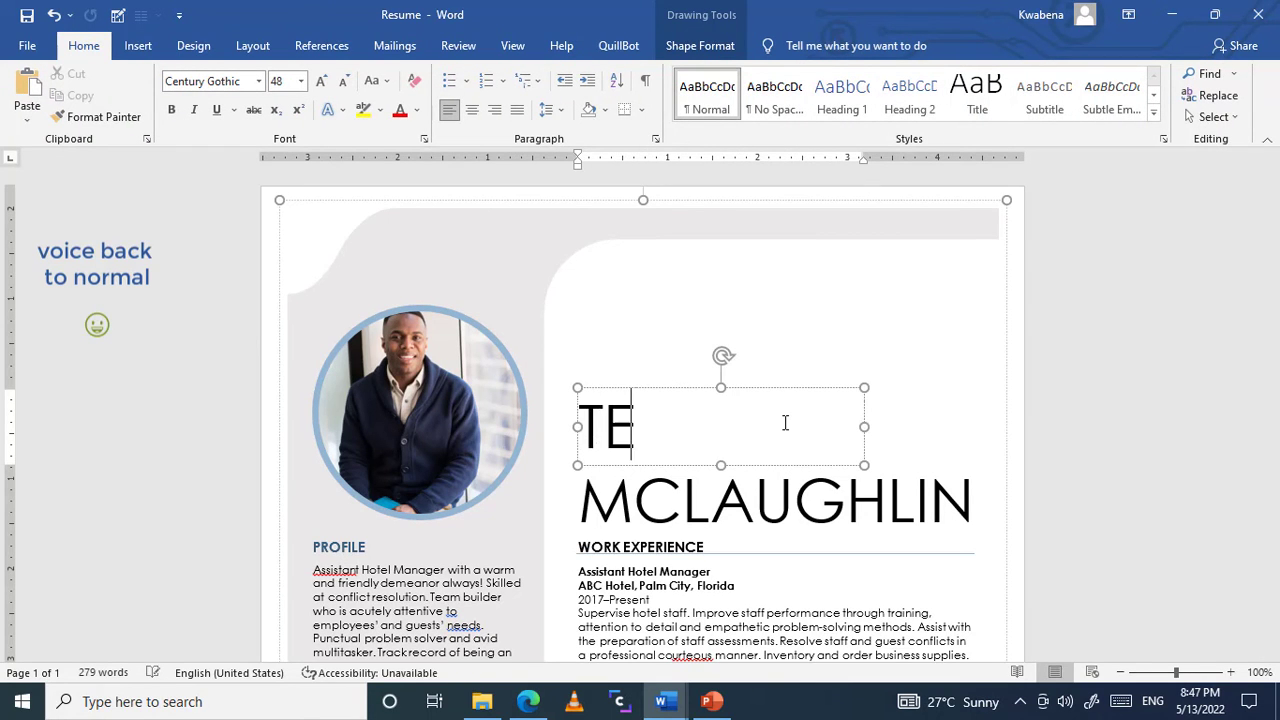
pyautogui.write('CH')
# Step: Replace the surname in the resume's large heading with WITH KOBY
pyautogui.click(867, 487)
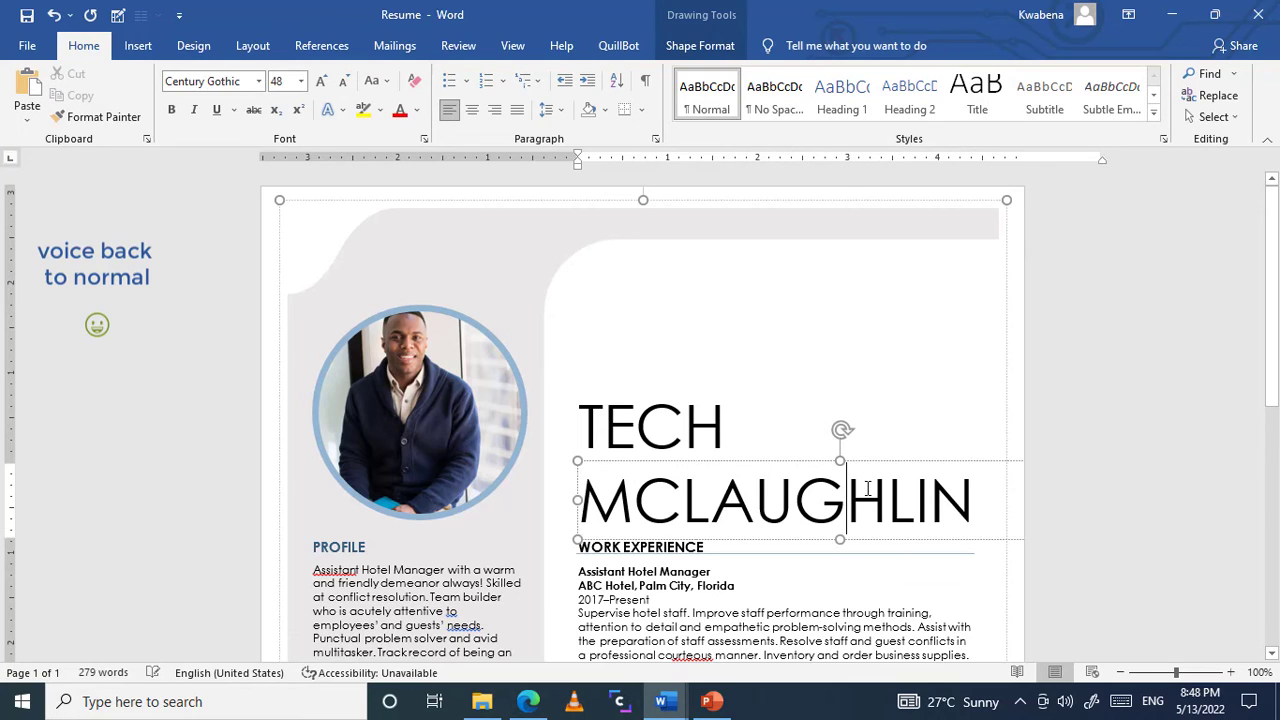
pyautogui.doubleClick(867, 487)
pyautogui.press('BackSpace')
pyautogui.write('WITH ')
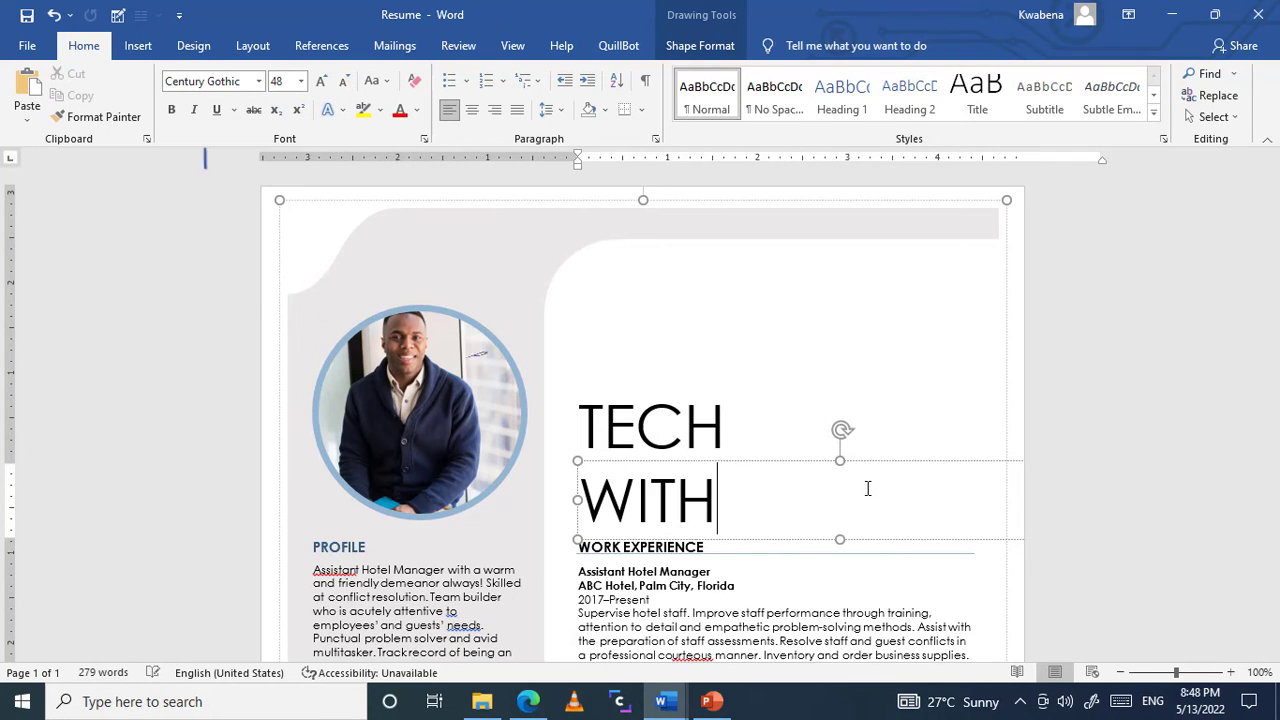
pyautogui.write('KOBY')
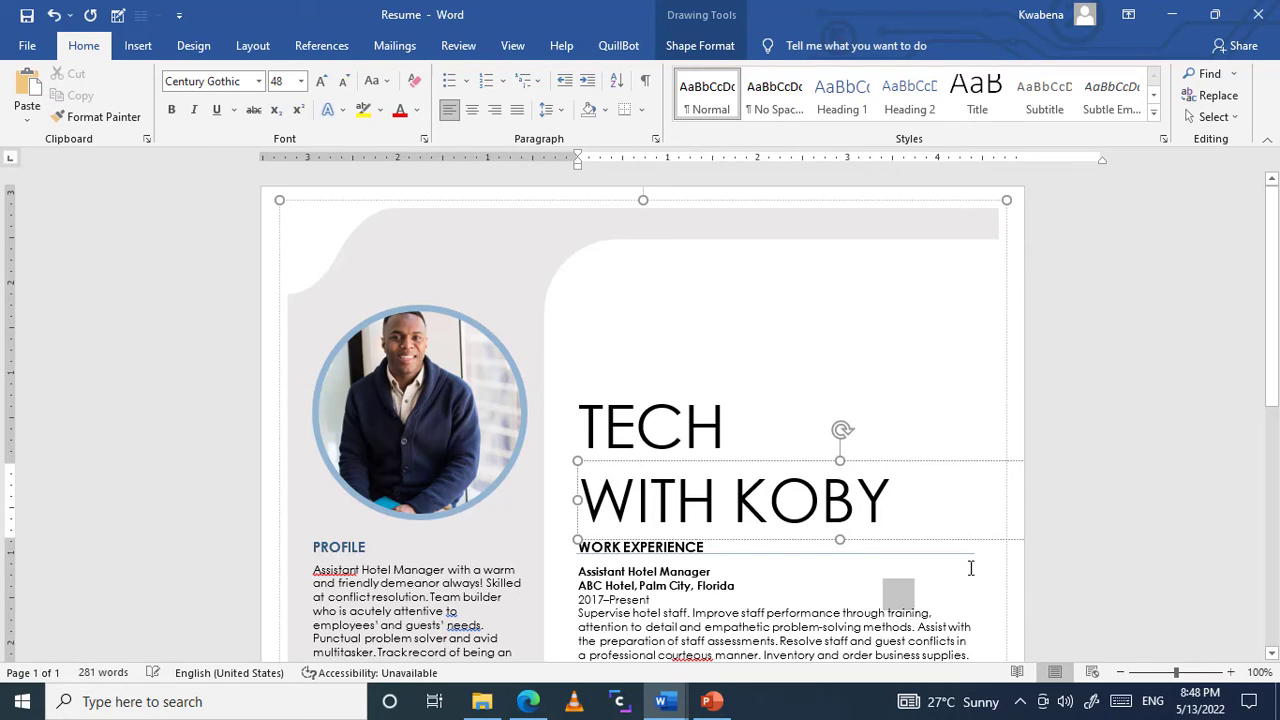
pyautogui.scroll(-5, 971, 568)
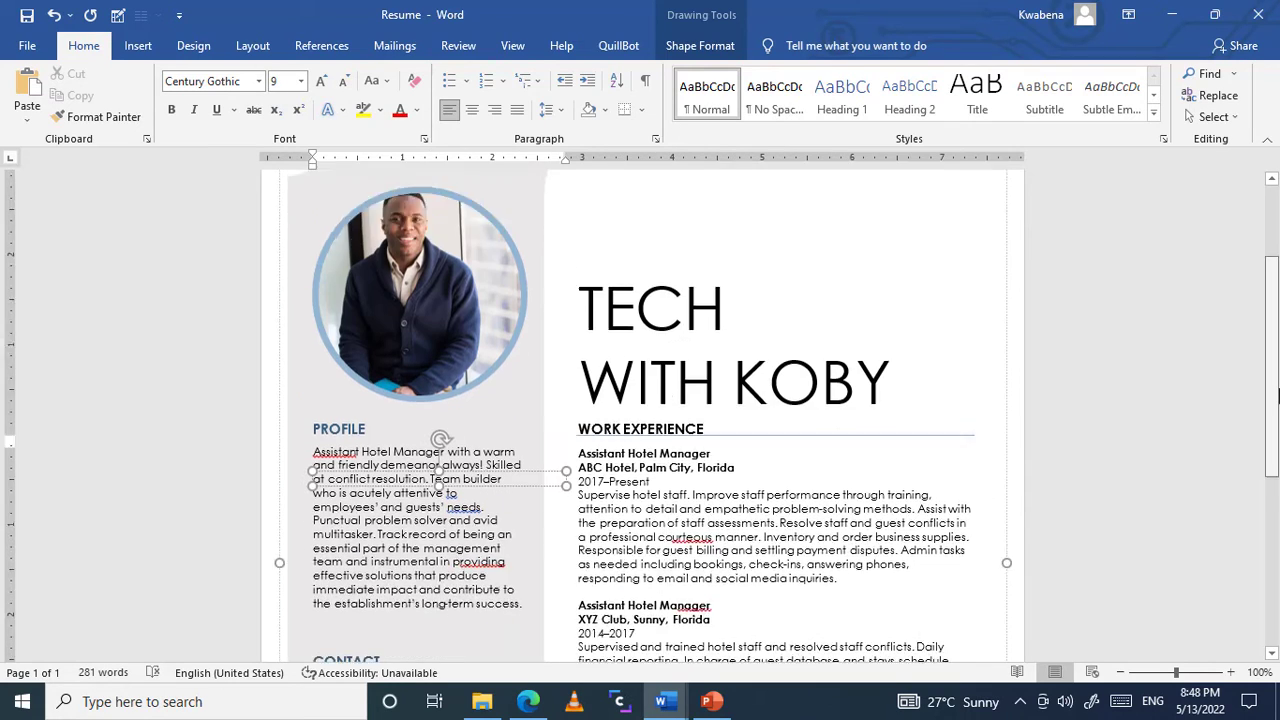
pyautogui.scroll(-4, 640, 412)
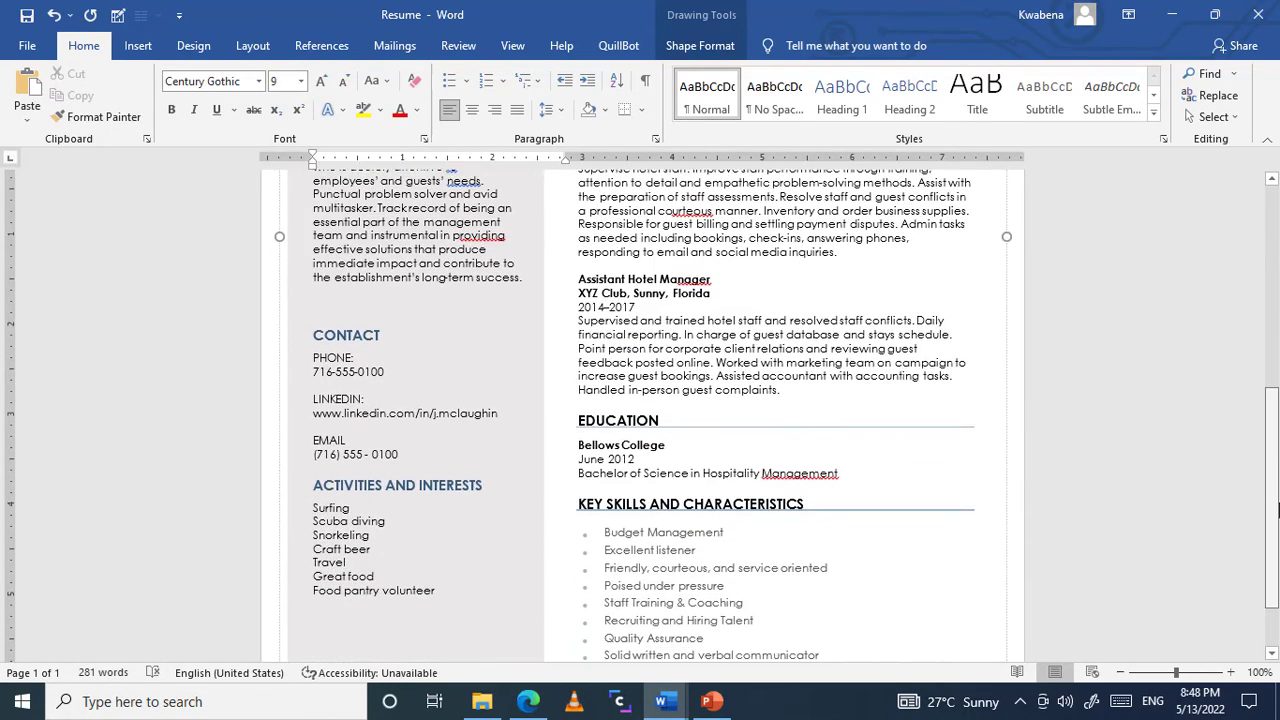
pyautogui.scroll(-1, 1277, 550)
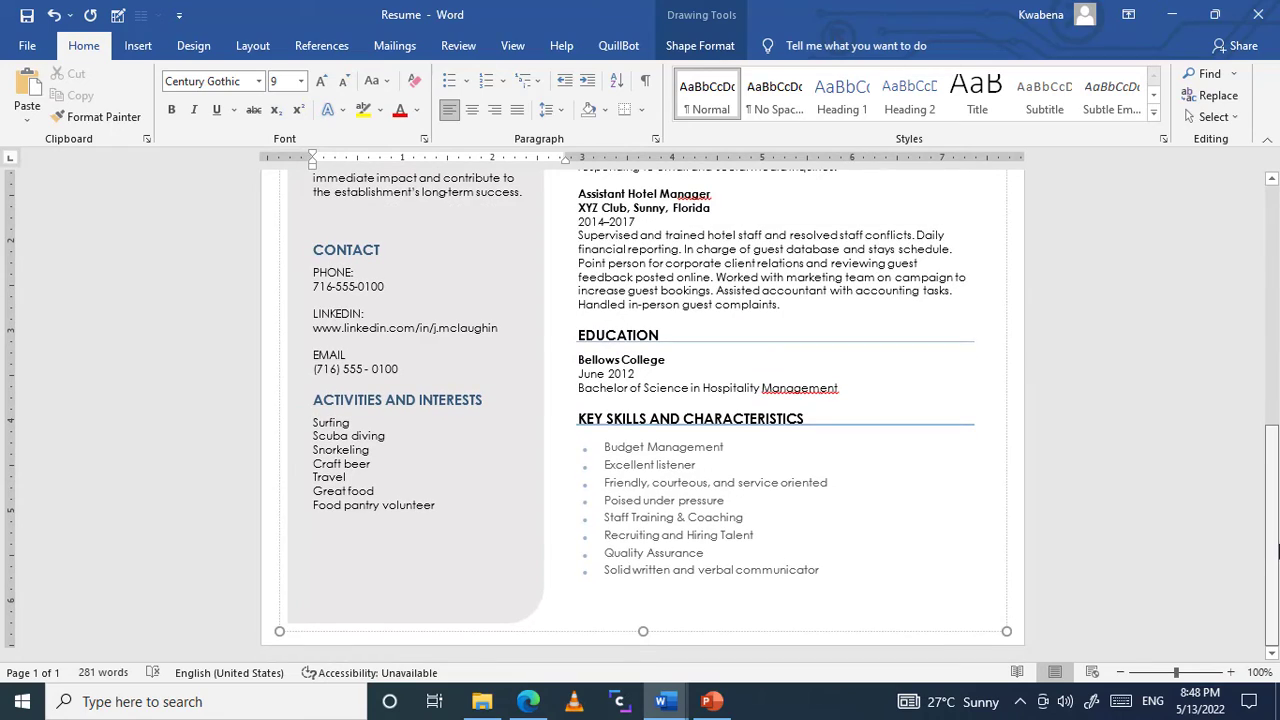
pyautogui.moveTo(1278, 545); pyautogui.dragTo(1278, 448)
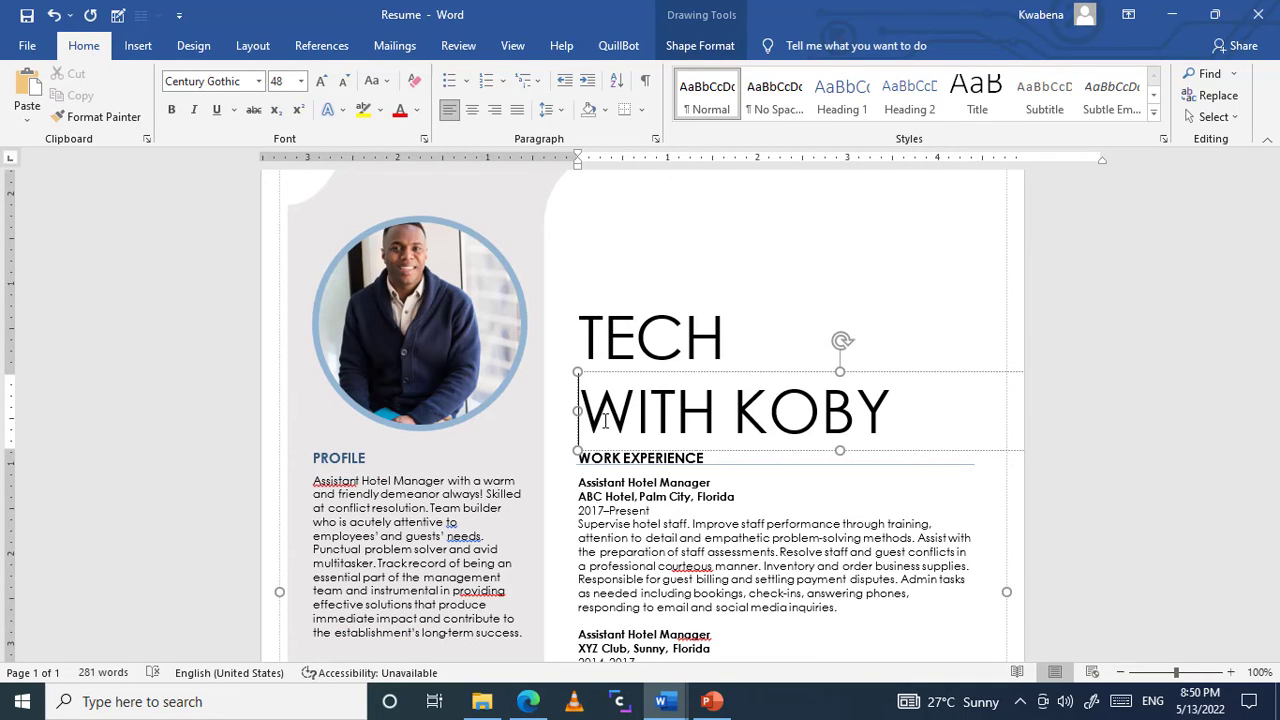
# Step: Save the edited resume to the Desktop folder as a PDF file named KOBY RESUME
pyautogui.click(24, 46)
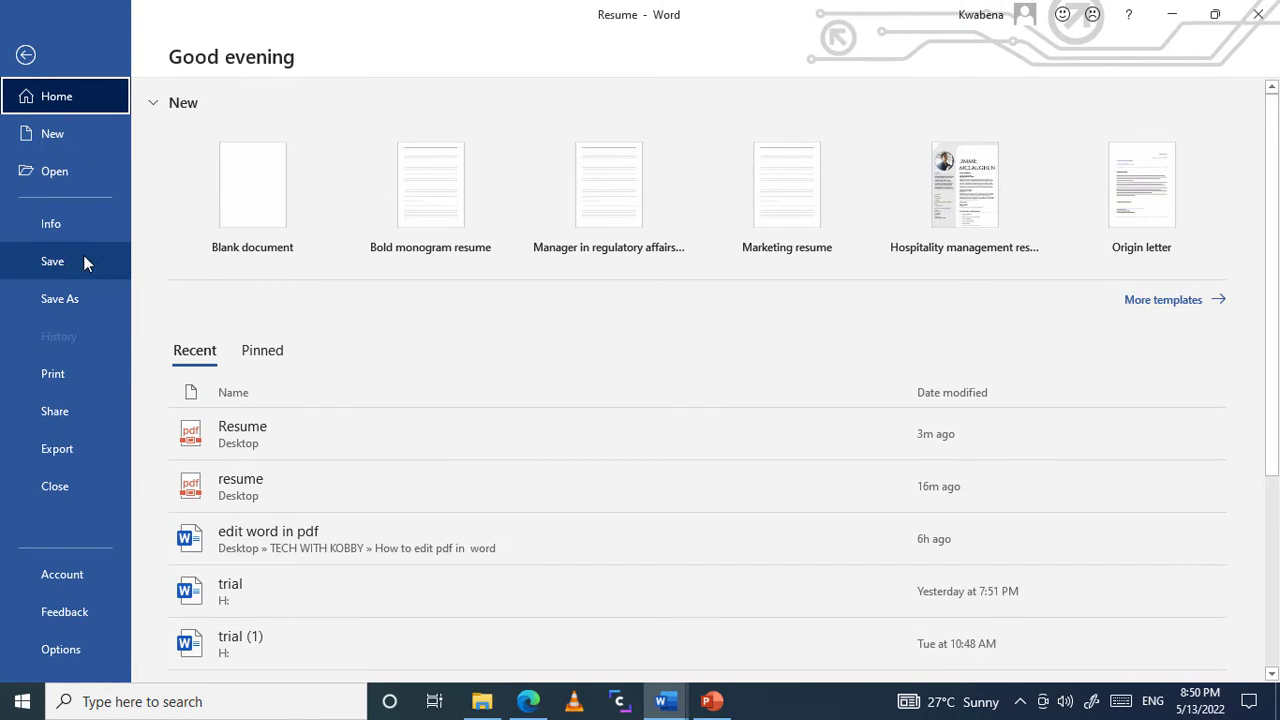
pyautogui.click(70, 298)
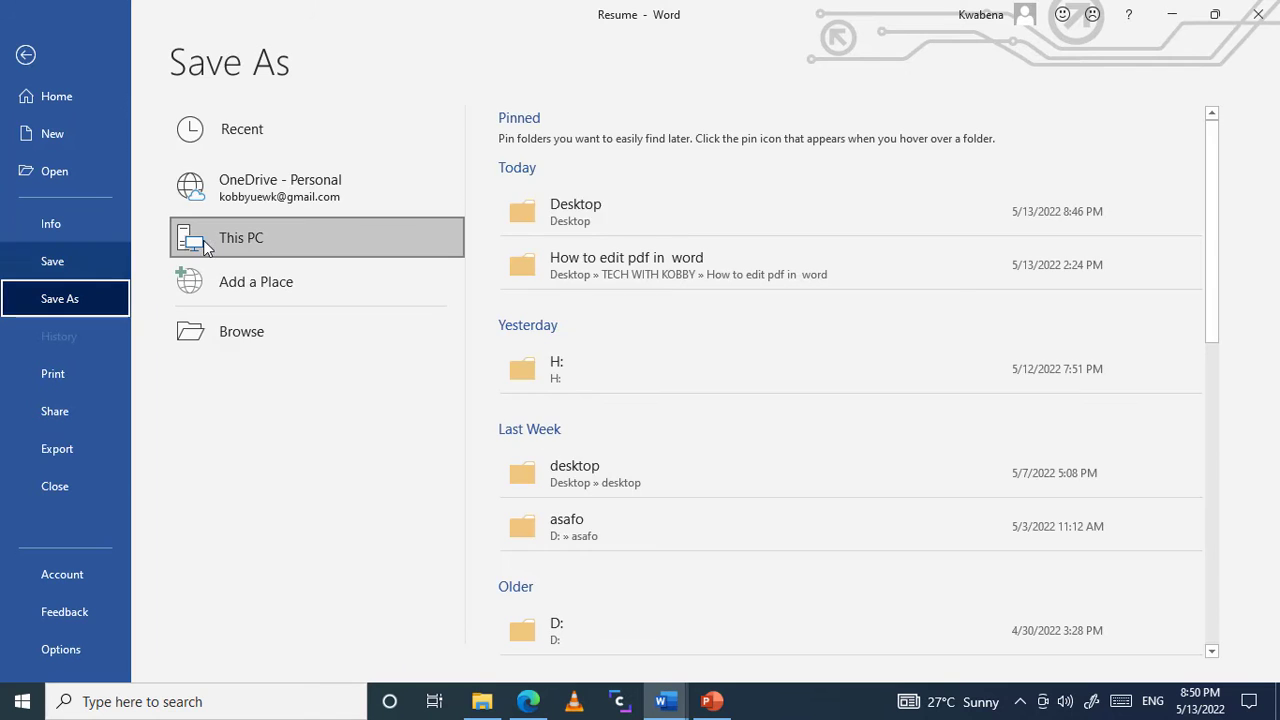
pyautogui.click(629, 210)
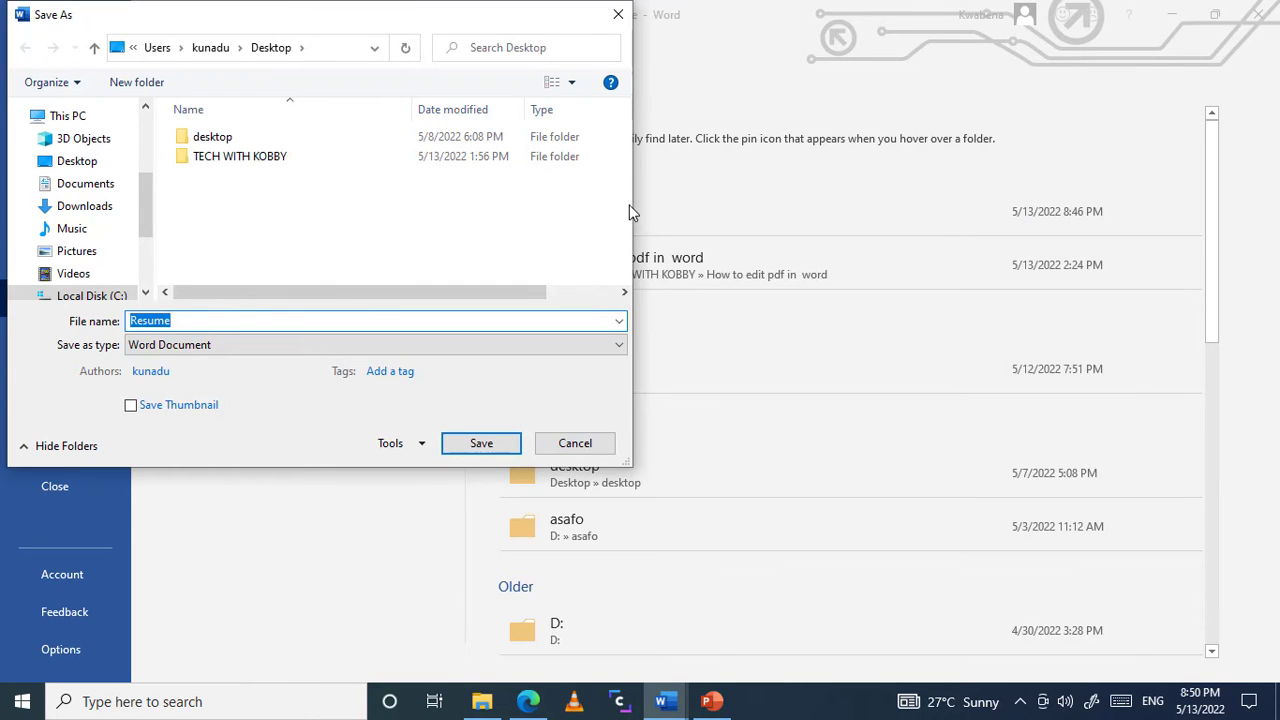
pyautogui.click(232, 346)
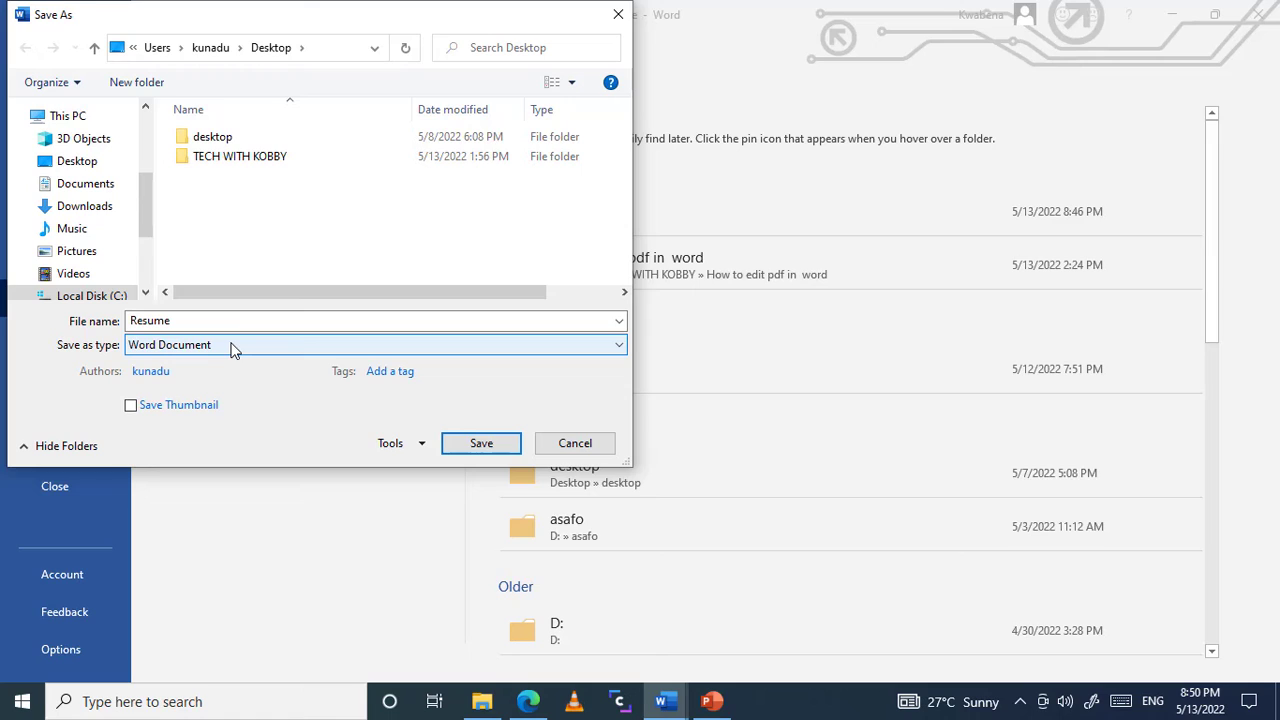
pyautogui.click(215, 320)
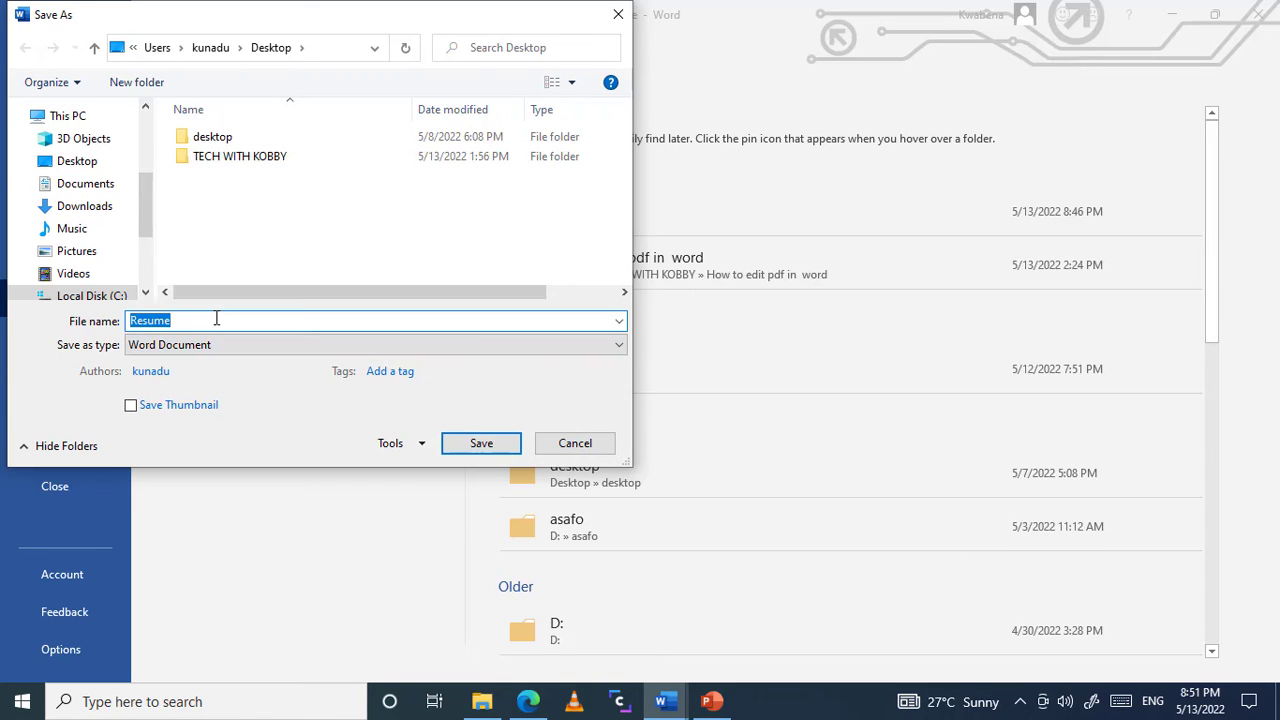
pyautogui.write('KOBY RESUMW')
pyautogui.click(285, 344)
pyautogui.click(223, 451)
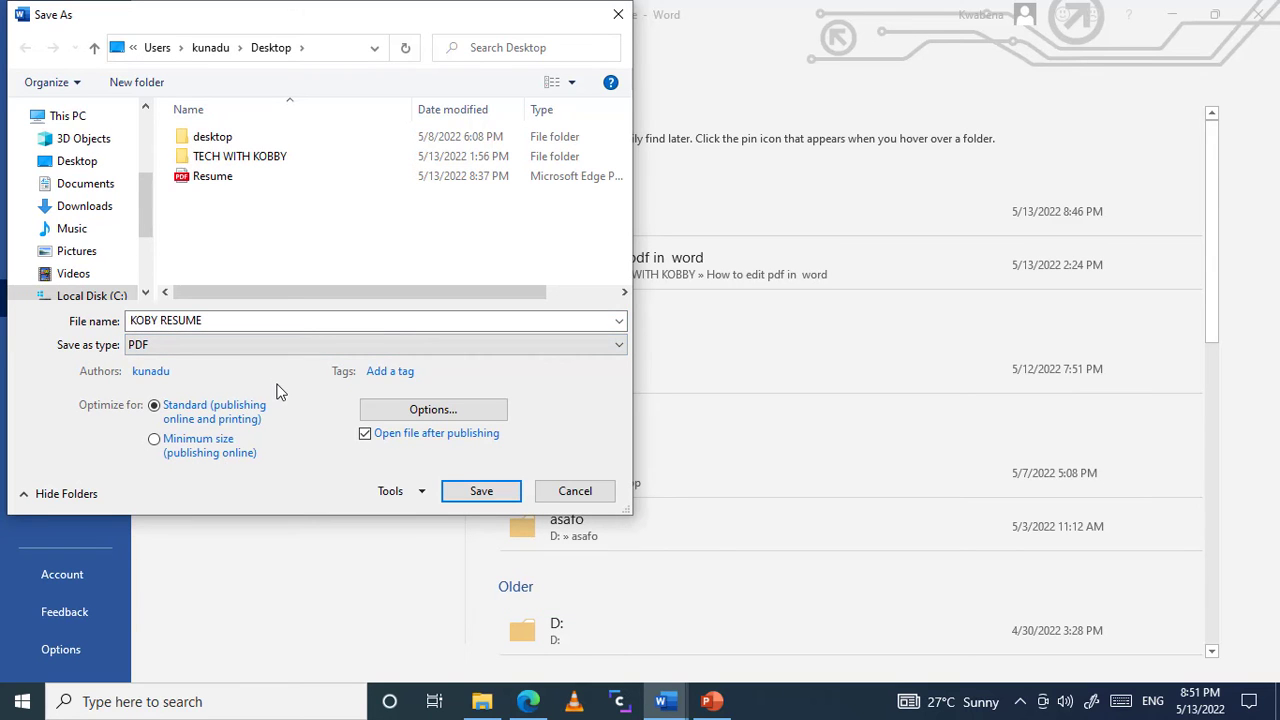
pyautogui.click(464, 488)
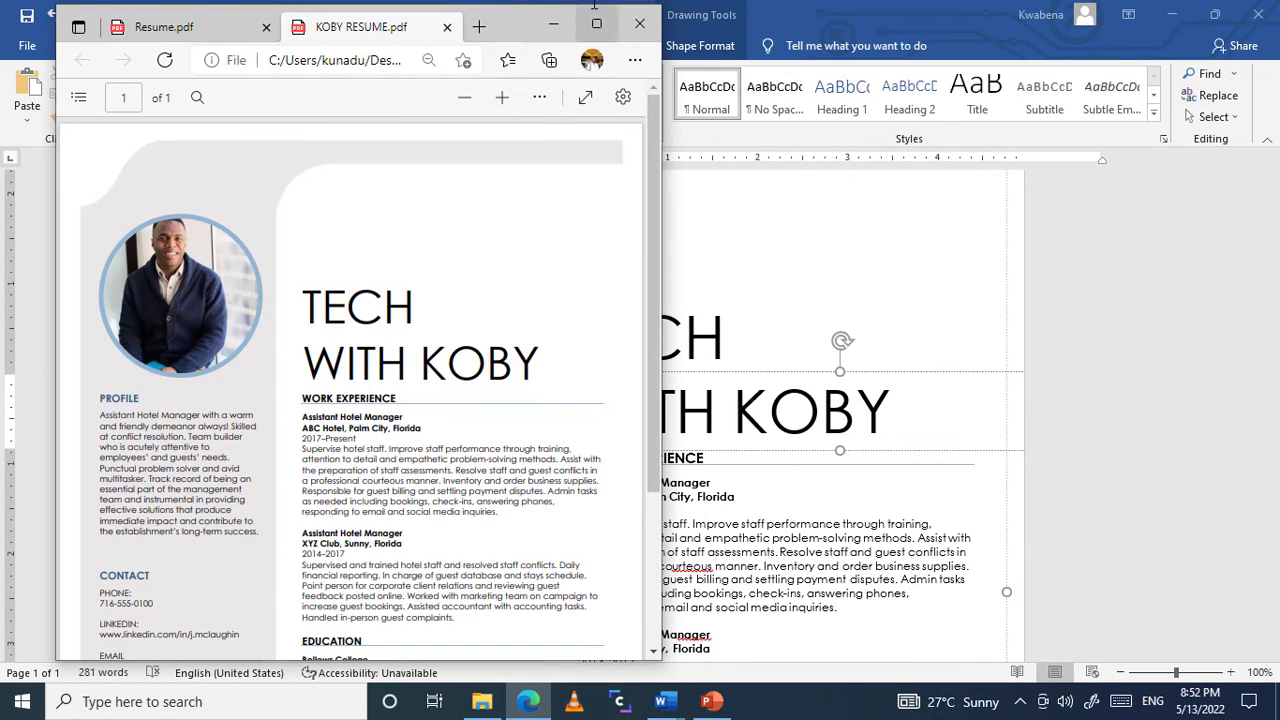
# Step: Maximize the window showing the exported KOBY RESUME PDF and view it in full screen
pyautogui.click(596, 24)
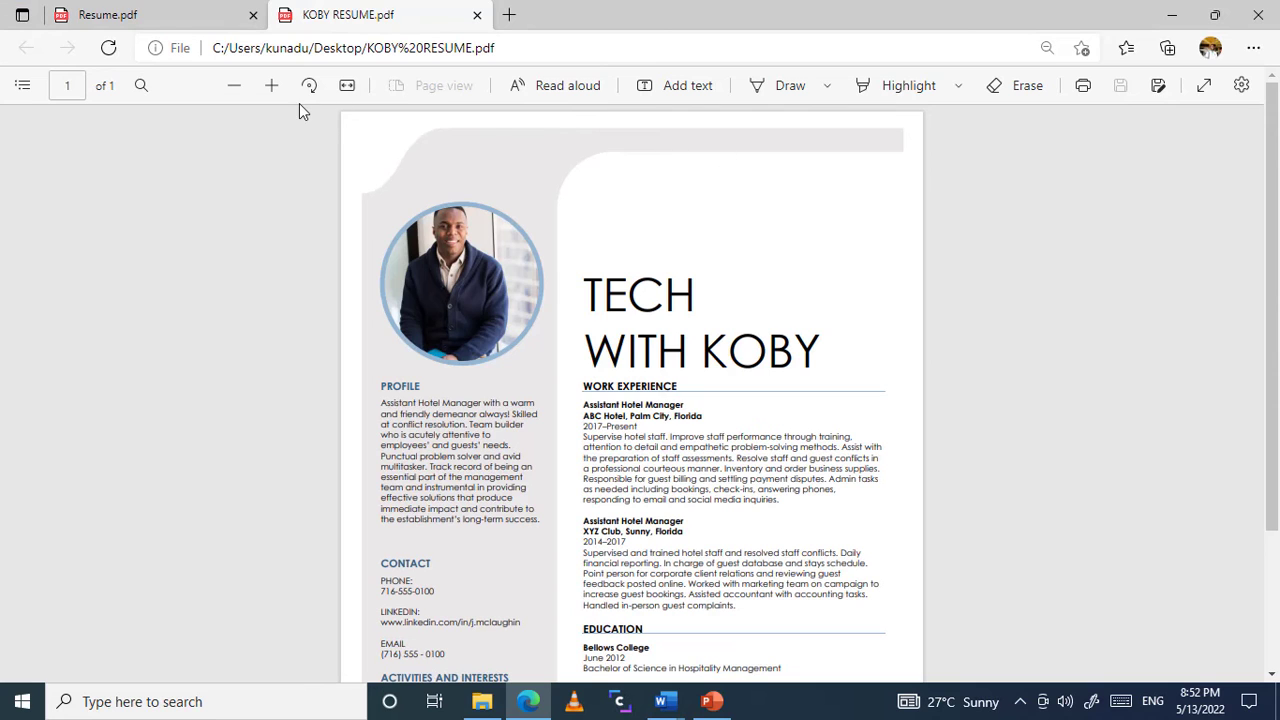
pyautogui.click(1203, 90)
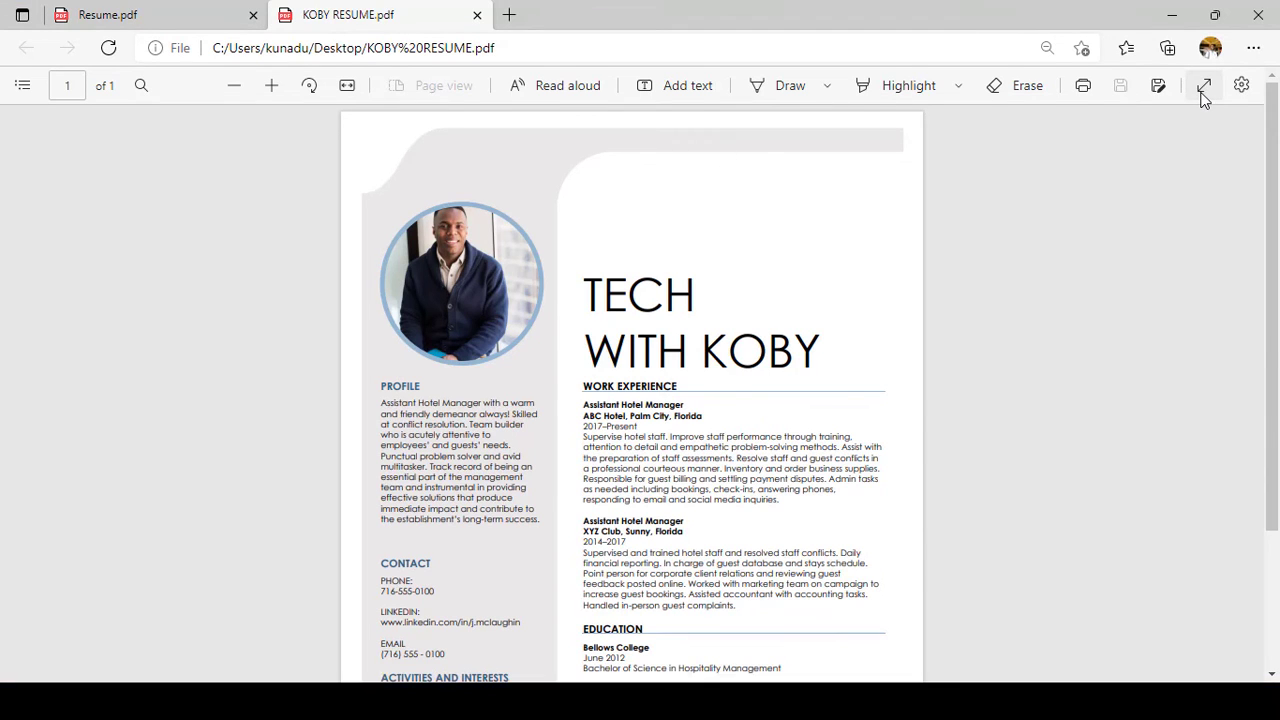